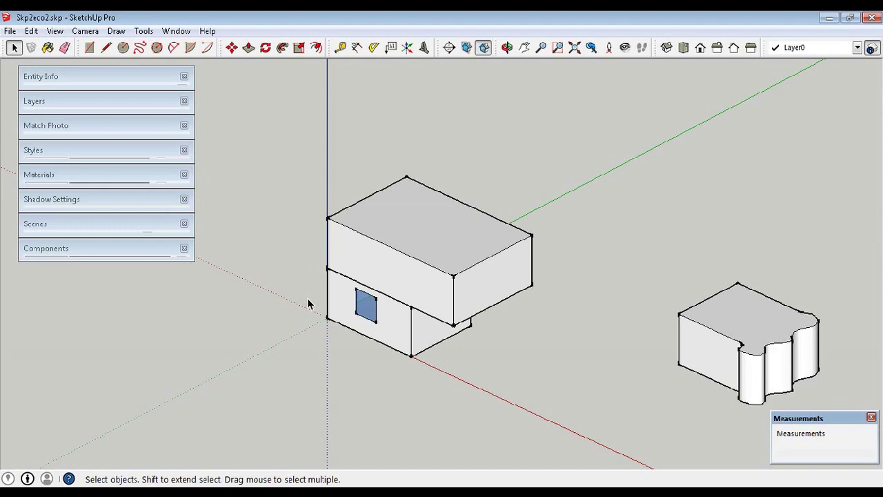
Step: Orbit the Skp2eco2 view slightly to see the stacked boxes and the curved-facade block
{"action": "mouse_move", "coordinate": [305, 302]}
{"action": "middle_mouse_down"}
{"action": "mouse_move", "coordinate": [512, 282]}
{"action": "mouse_move", "coordinate": [514, 258]}
{"action": "mouse_move", "coordinate": [576, 280]}
{"action": "middle_mouse_up"}
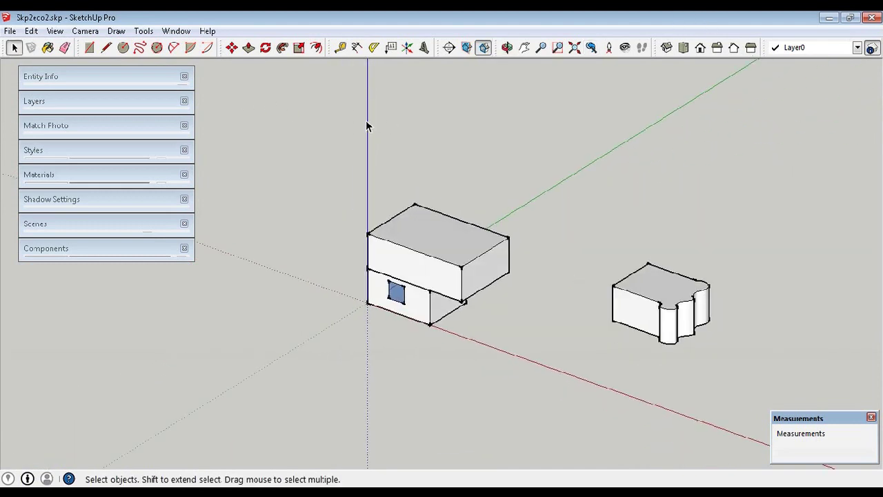
{"action": "left_click", "coordinate": [524, 47]}
{"action": "left_click_drag", "start_coordinate": [493, 265], "coordinate": [416, 231]}
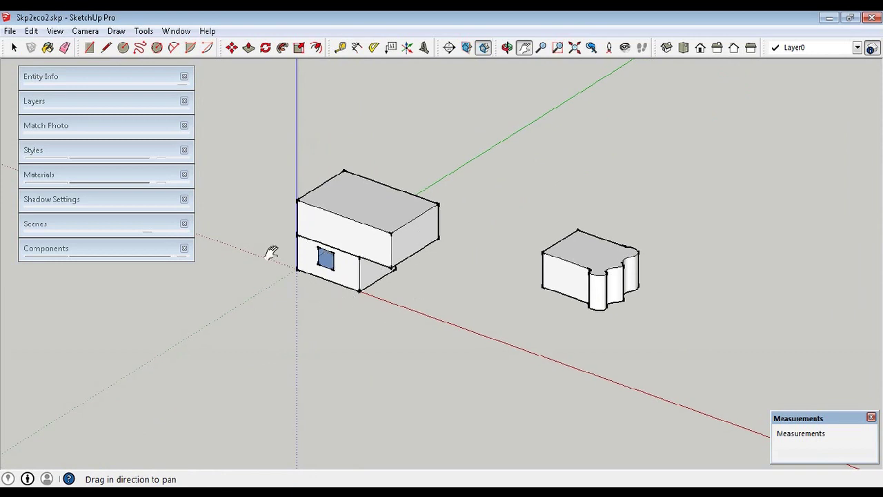
{"action": "left_click_drag", "start_coordinate": [377, 283], "coordinate": [400, 294]}
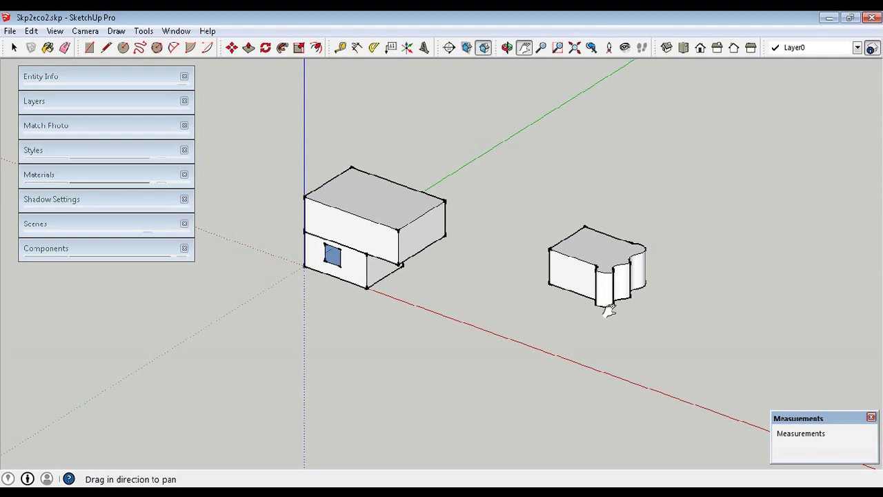
{"action": "left_click_drag", "start_coordinate": [607, 307], "coordinate": [519, 267]}
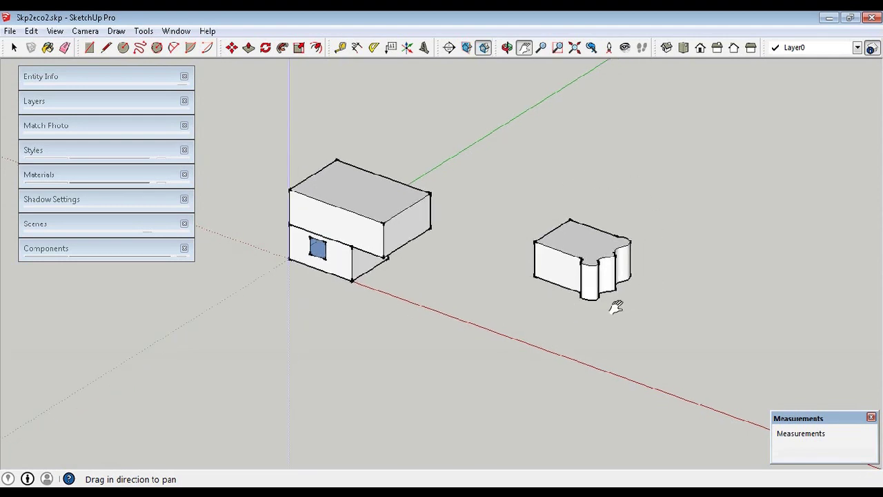
{"action": "left_click", "coordinate": [683, 48]}
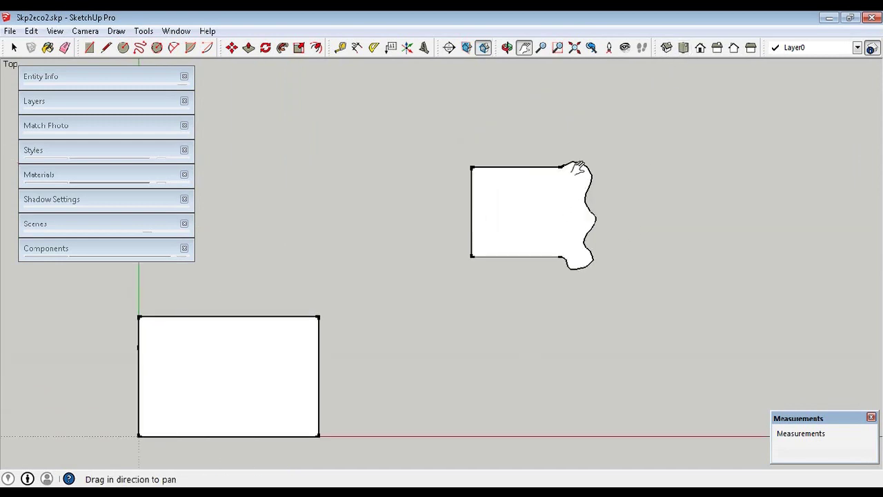
{"action": "left_click", "coordinate": [666, 48]}
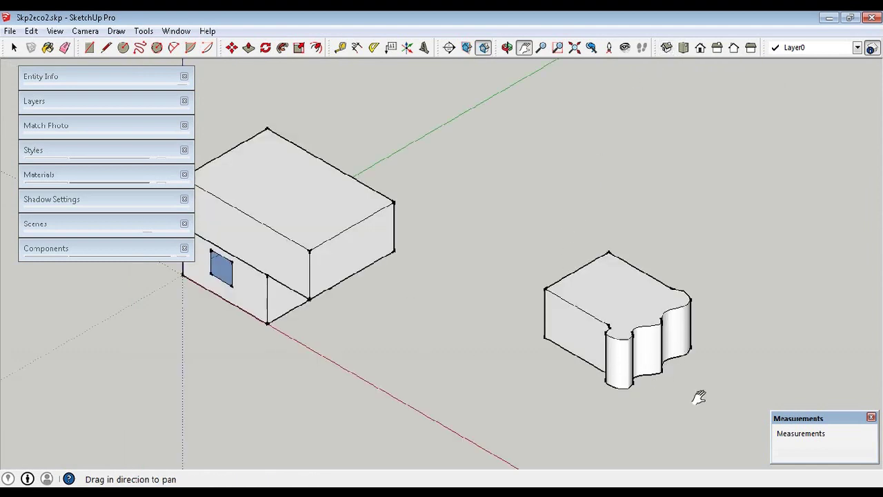
{"action": "middle_click_drag", "start_coordinate": [459, 322], "coordinate": [394, 237]}
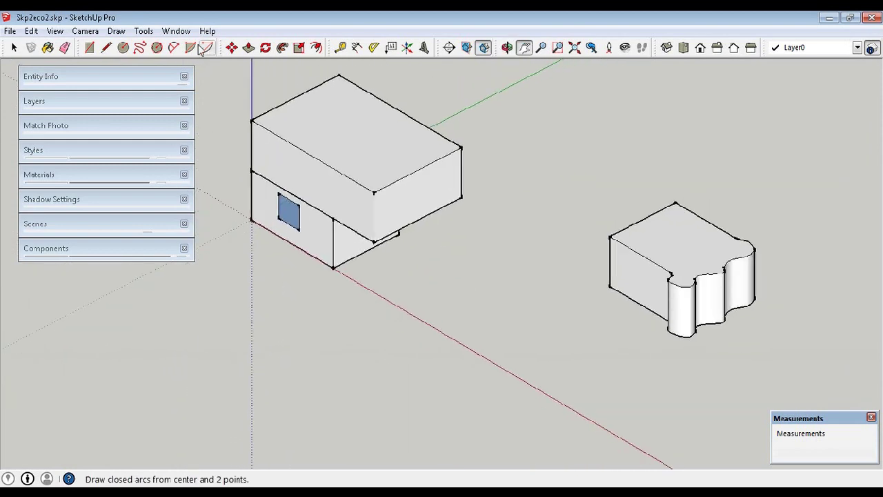
{"action": "left_click", "coordinate": [13, 47]}
{"action": "left_click", "coordinate": [338, 247]}
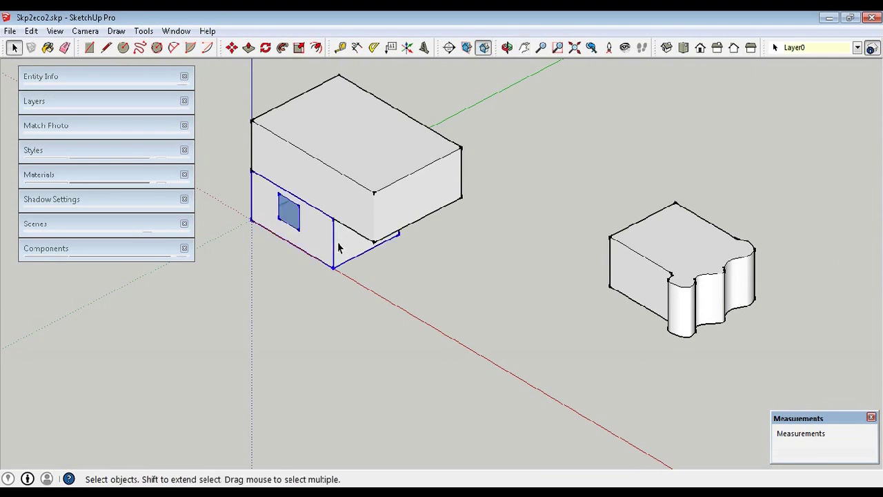
{"action": "left_click", "coordinate": [115, 255]}
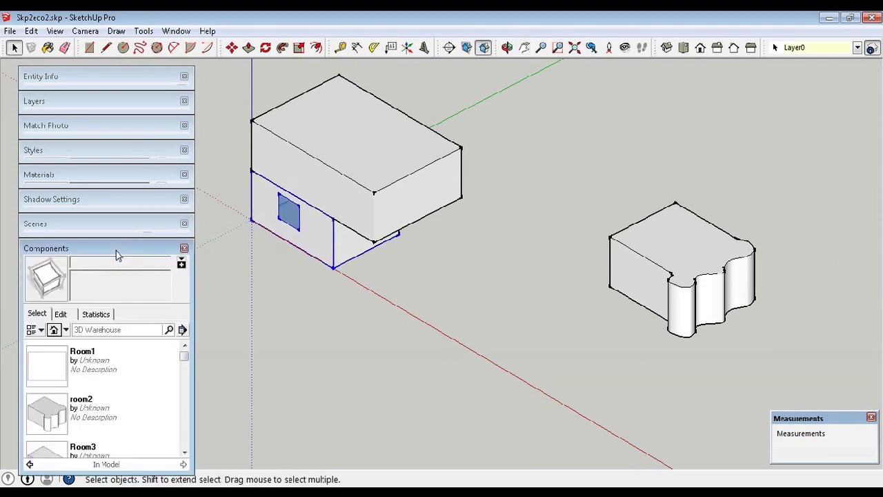
{"action": "mouse_move", "coordinate": [186, 360]}
{"action": "left_mouse_down"}
{"action": "mouse_move", "coordinate": [186, 369]}
{"action": "mouse_move", "coordinate": [186, 348]}
{"action": "left_mouse_up"}
{"action": "left_click", "coordinate": [116, 88]}
{"action": "left_click", "coordinate": [327, 250]}
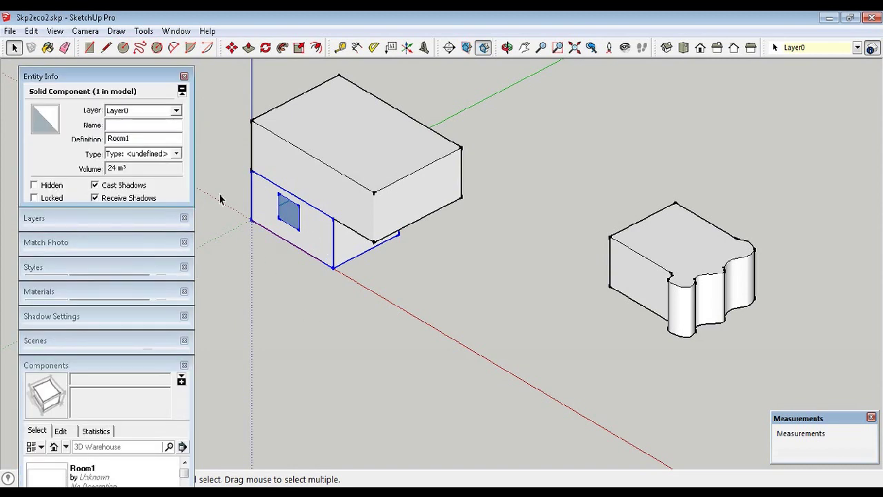
{"action": "left_click", "coordinate": [631, 254]}
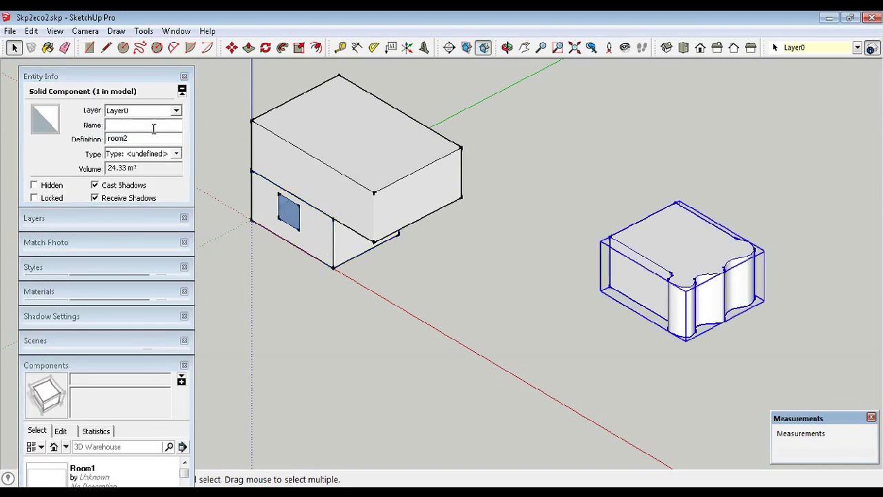
{"action": "left_click", "coordinate": [391, 188]}
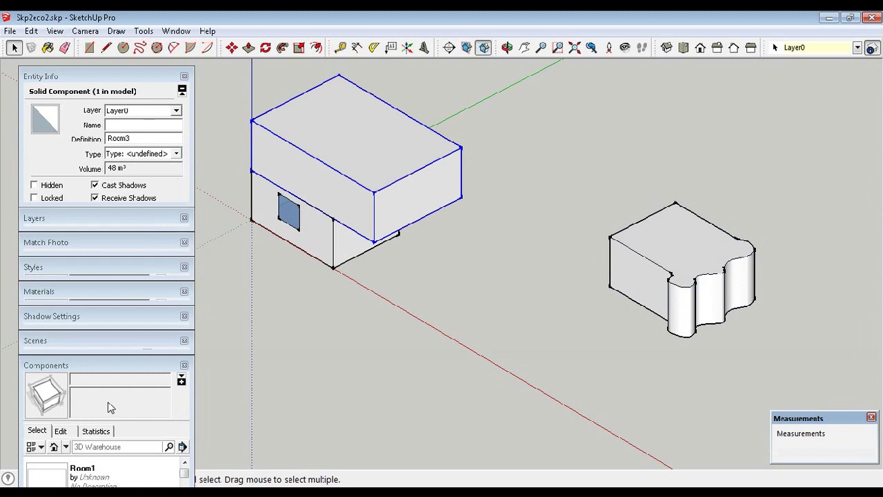
{"action": "left_click", "coordinate": [113, 364]}
{"action": "left_click", "coordinate": [104, 76]}
{"action": "left_click", "coordinate": [317, 284]}
{"action": "mouse_move", "coordinate": [357, 151]}
{"action": "middle_mouse_down"}
{"action": "mouse_move", "coordinate": [366, 173]}
{"action": "mouse_move", "coordinate": [361, 147]}
{"action": "middle_mouse_up"}
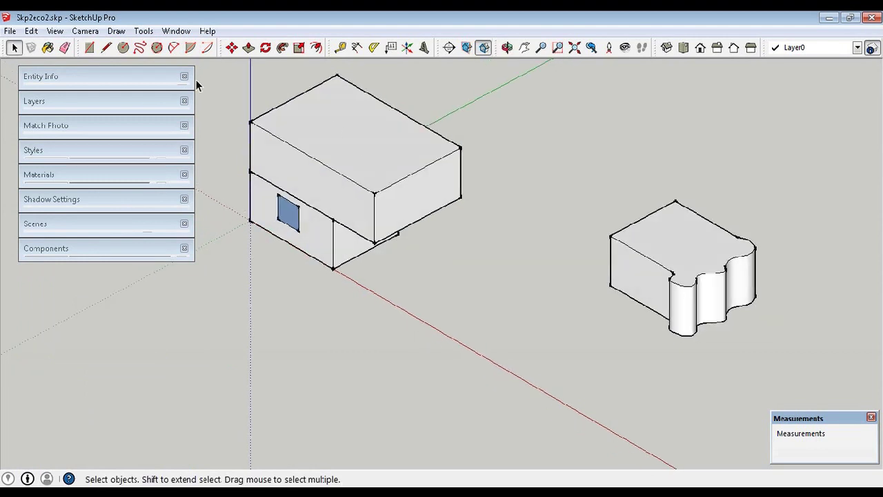
Step: Draw a sloped line from above the upper box's corner to its far corner, forming a triangular face
{"action": "left_click_drag", "start_coordinate": [465, 144], "coordinate": [501, 192]}
{"action": "left_click", "coordinate": [524, 47]}
{"action": "left_click_drag", "start_coordinate": [230, 89], "coordinate": [258, 148]}
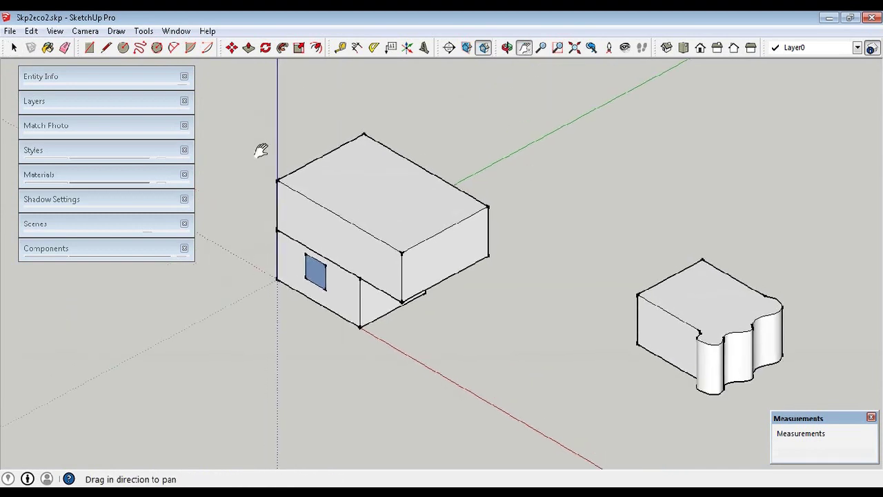
{"action": "left_click", "coordinate": [108, 49]}
{"action": "left_click", "coordinate": [277, 180]}
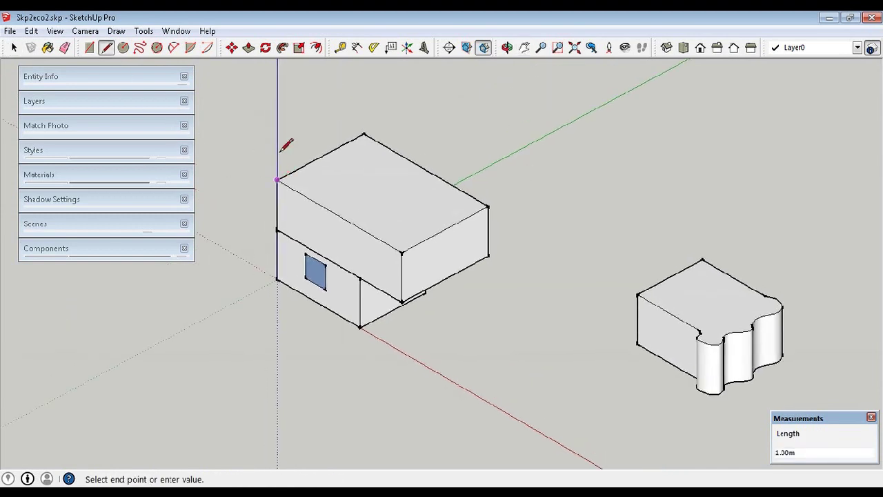
{"action": "left_click", "coordinate": [276, 156]}
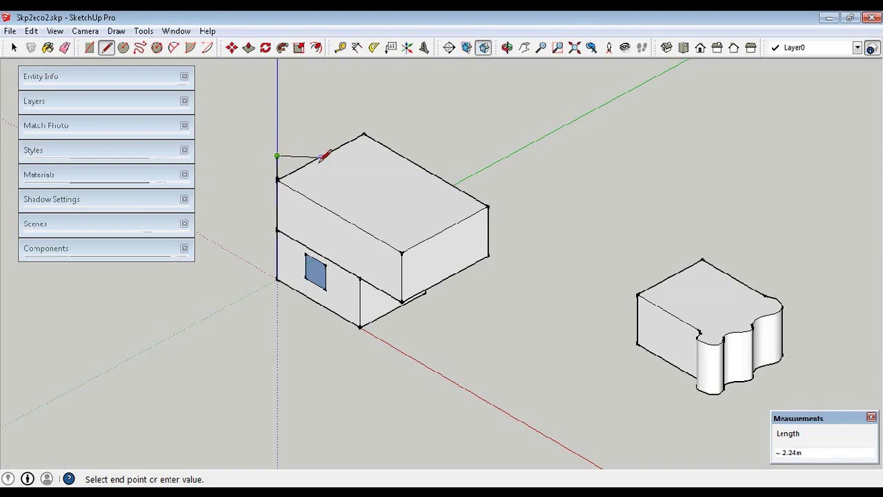
{"action": "left_click", "coordinate": [402, 253]}
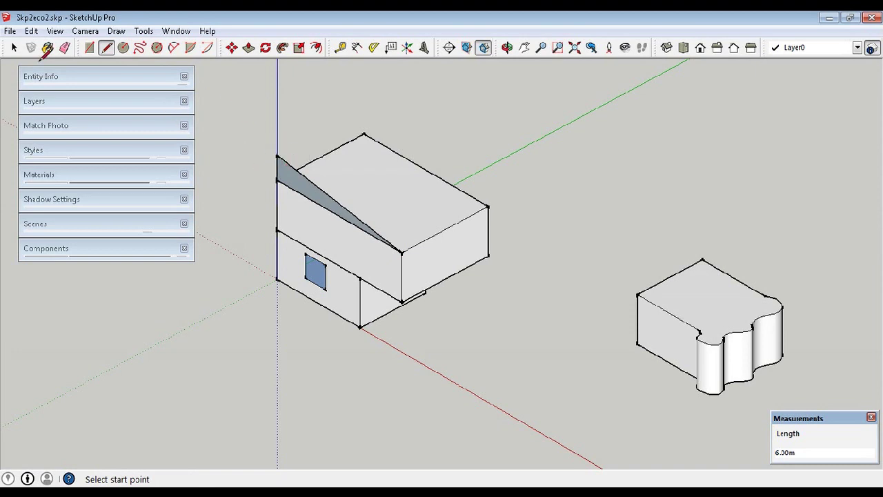
Step: Reverse the orientation of the new triangular face
{"action": "left_click", "coordinate": [13, 47]}
{"action": "right_click", "coordinate": [280, 178]}
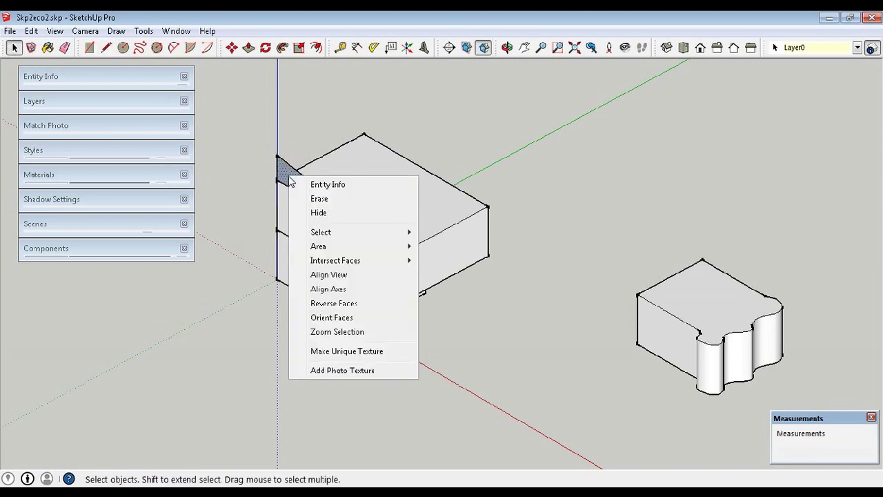
{"action": "mouse_move", "coordinate": [352, 265]}
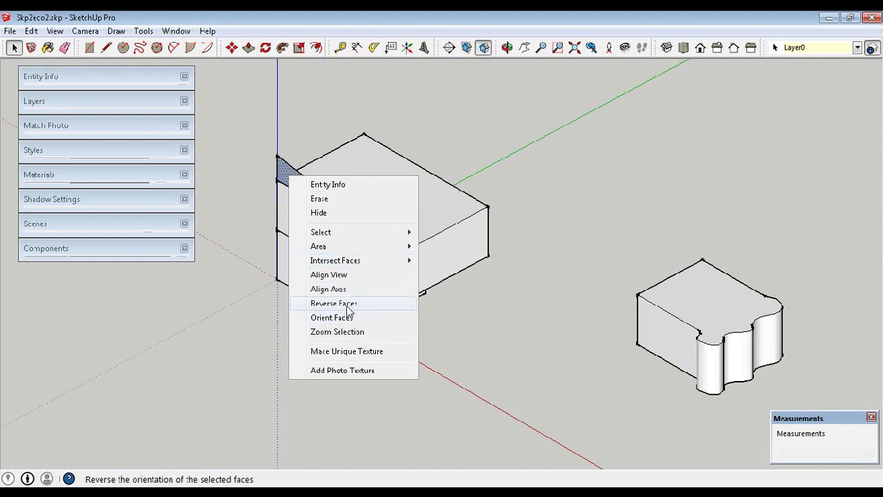
{"action": "left_click", "coordinate": [348, 305]}
{"action": "left_click", "coordinate": [513, 287]}
Step: Make the triangular end face into a component named Roof
{"action": "middle_click_drag", "start_coordinate": [432, 198], "coordinate": [432, 104]}
{"action": "middle_click_drag", "start_coordinate": [384, 150], "coordinate": [311, 173]}
{"action": "left_click", "coordinate": [312, 175]}
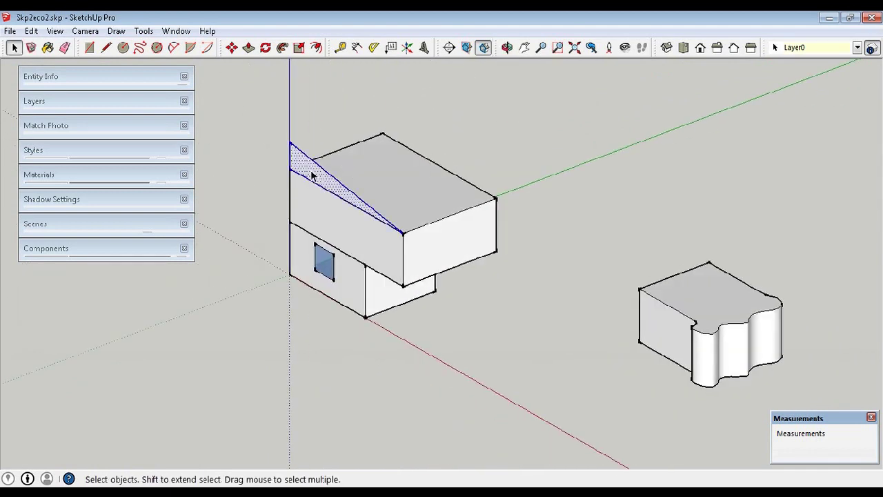
{"action": "right_click", "coordinate": [312, 176]}
{"action": "left_click", "coordinate": [324, 268]}
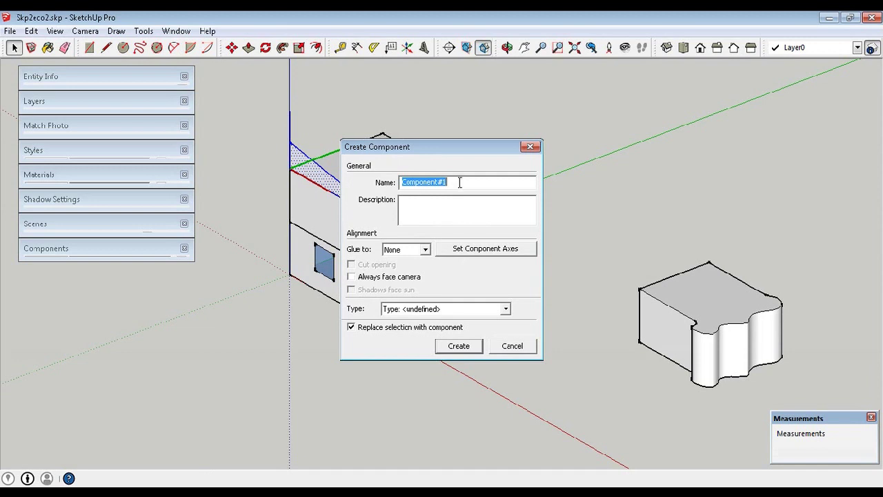
{"action": "type", "text": "Roof"}
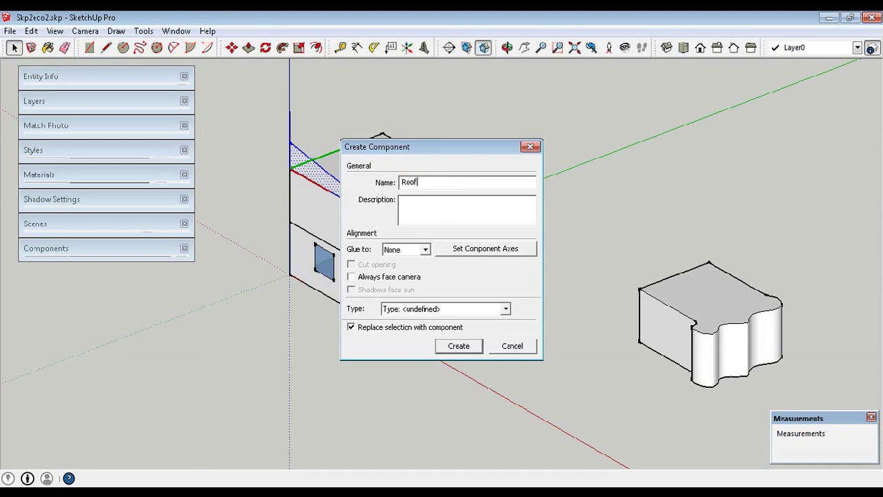
Step: Create the Roof component and push/pull its triangular face 4.00 m across the box
{"action": "left_click", "coordinate": [467, 345]}
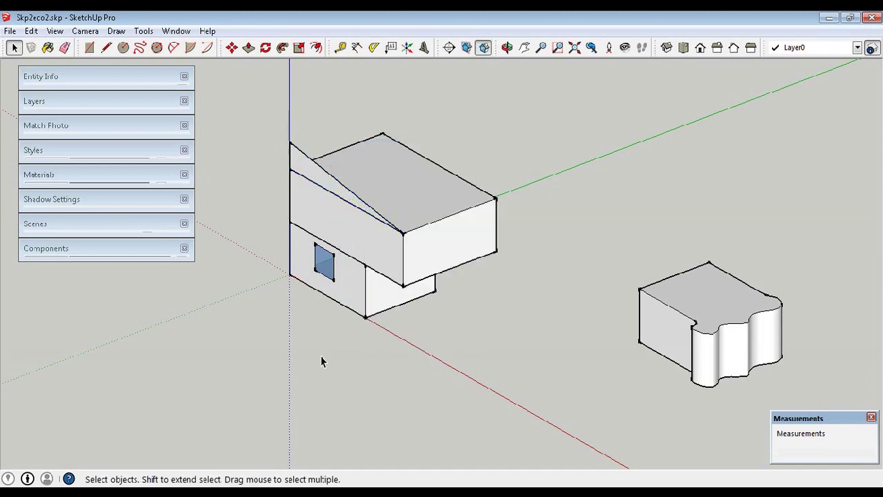
{"action": "double_click", "coordinate": [344, 188]}
{"action": "left_click", "coordinate": [236, 284]}
{"action": "middle_click_drag", "start_coordinate": [306, 171], "coordinate": [230, 209]}
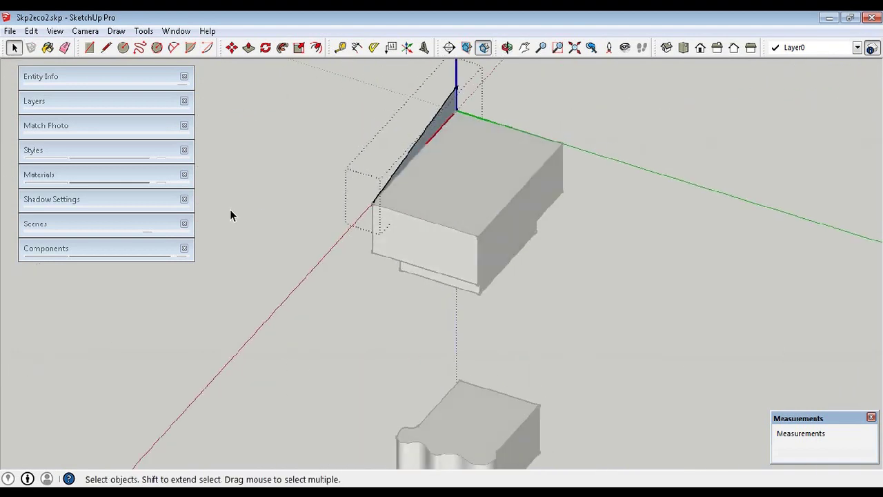
{"action": "left_click", "coordinate": [245, 49]}
{"action": "left_click_drag", "start_coordinate": [441, 125], "coordinate": [493, 258]}
{"action": "middle_click_drag", "start_coordinate": [564, 279], "coordinate": [394, 303]}
Step: Select the Roof component to confirm it in Entity Info, then collapse the panel
{"action": "key", "text": "space"}
{"action": "middle_click_drag", "start_coordinate": [250, 323], "coordinate": [434, 324]}
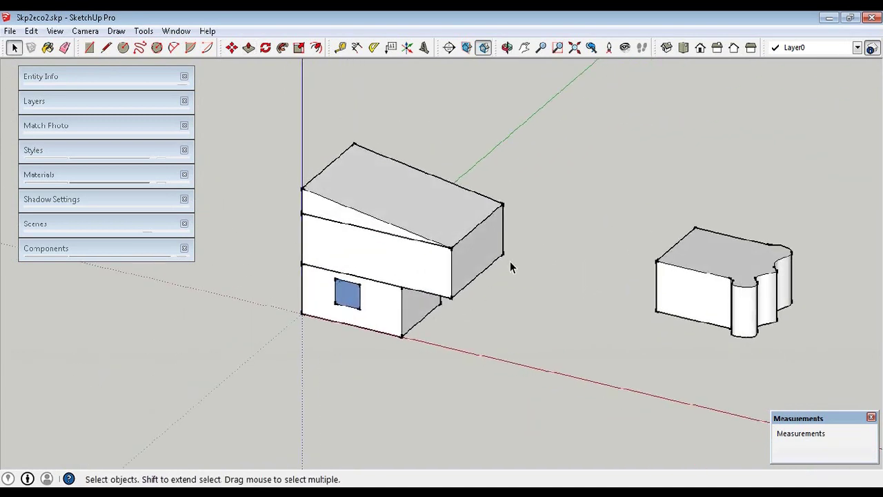
{"action": "middle_click_drag", "start_coordinate": [522, 256], "coordinate": [381, 267]}
{"action": "left_click", "coordinate": [363, 197]}
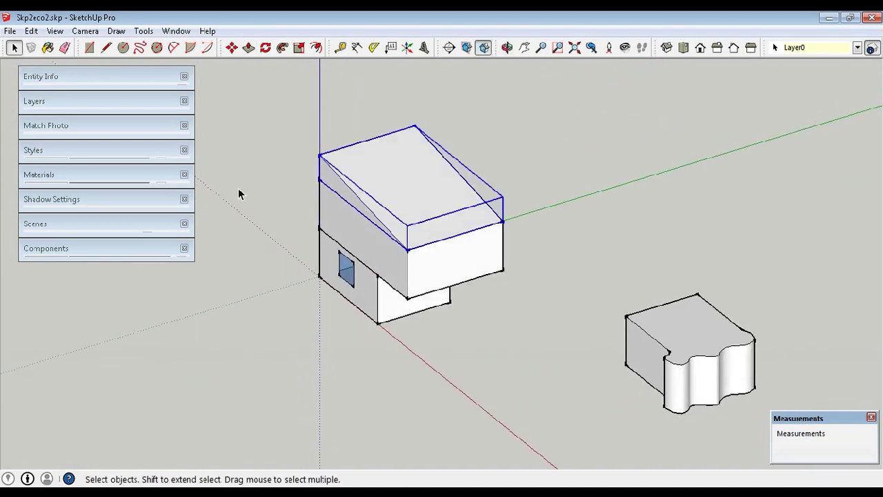
{"action": "left_click", "coordinate": [163, 76]}
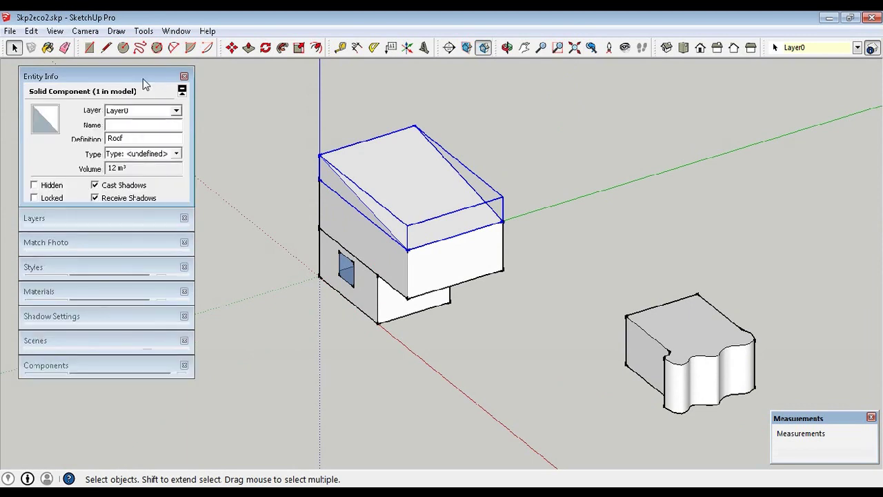
{"action": "left_click", "coordinate": [143, 77]}
{"action": "left_click", "coordinate": [343, 356]}
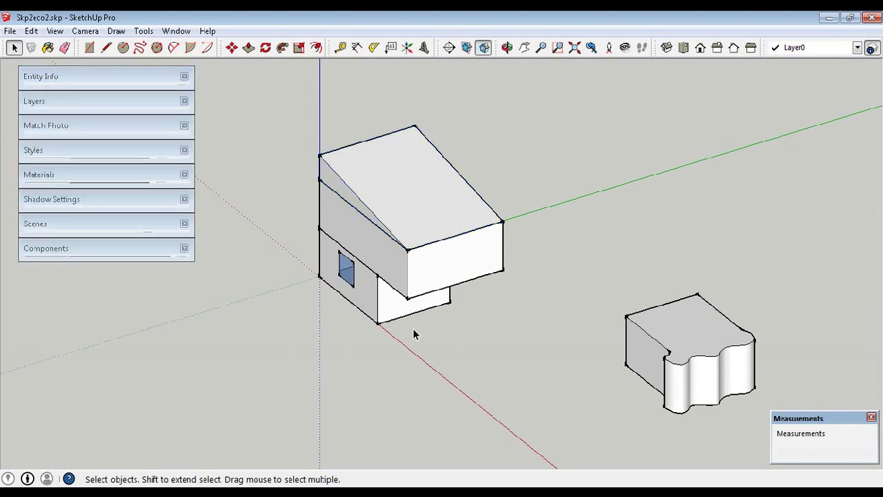
Step: Select the house's lower box and zoom in on its window
{"action": "scroll", "coordinate": [404, 331], "scroll_direction": "up", "scroll_amount": 5}
{"action": "left_click", "coordinate": [386, 335]}
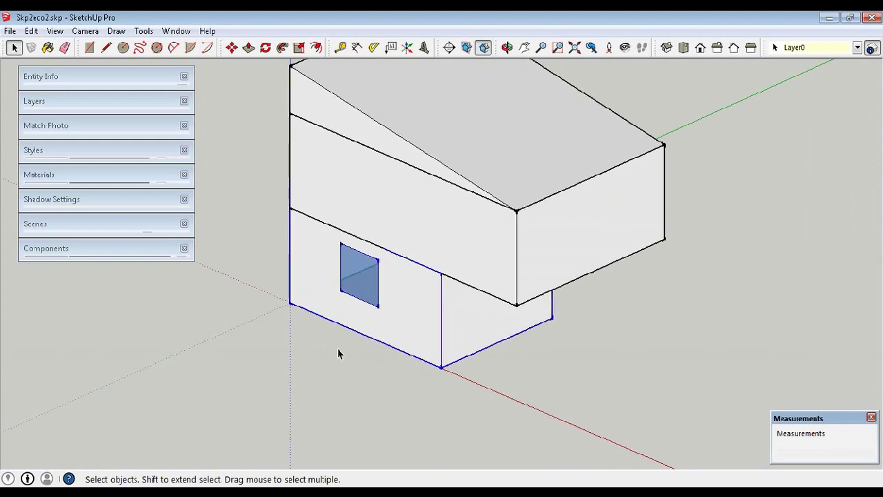
{"action": "scroll", "coordinate": [332, 340], "scroll_direction": "up", "scroll_amount": 2}
Step: Open the lower box group, check the Translucent_Glass_Blue material, then exit the group
{"action": "double_click", "coordinate": [391, 321]}
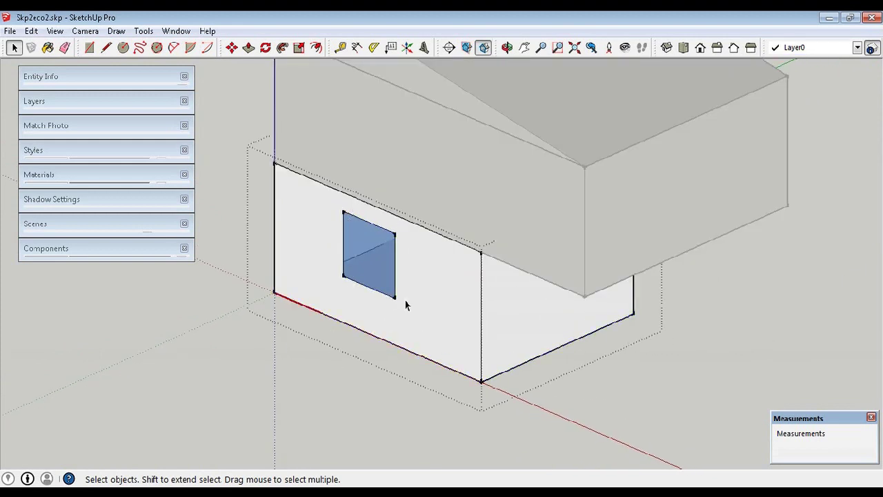
{"action": "left_click", "coordinate": [103, 176]}
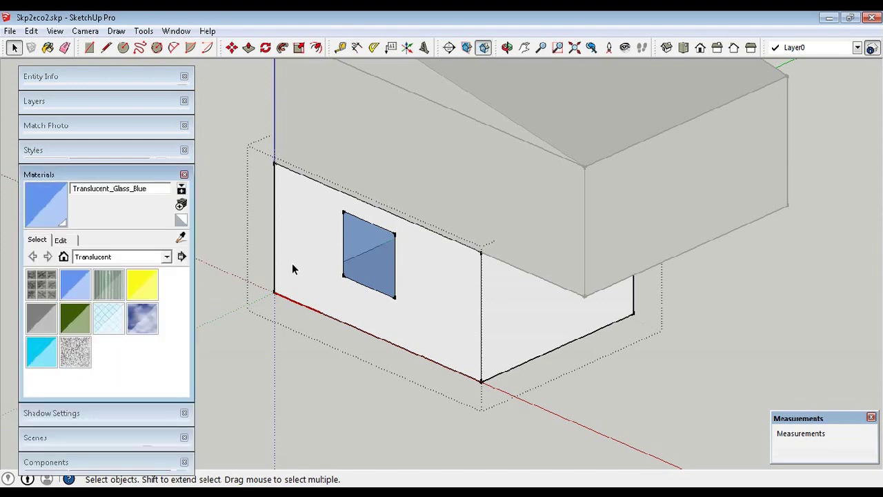
{"action": "left_click", "coordinate": [82, 174]}
{"action": "left_click", "coordinate": [258, 325]}
Step: Orbit and zoom around the house and the curved-facade block
{"action": "scroll", "coordinate": [321, 311], "scroll_direction": "down", "scroll_amount": 5}
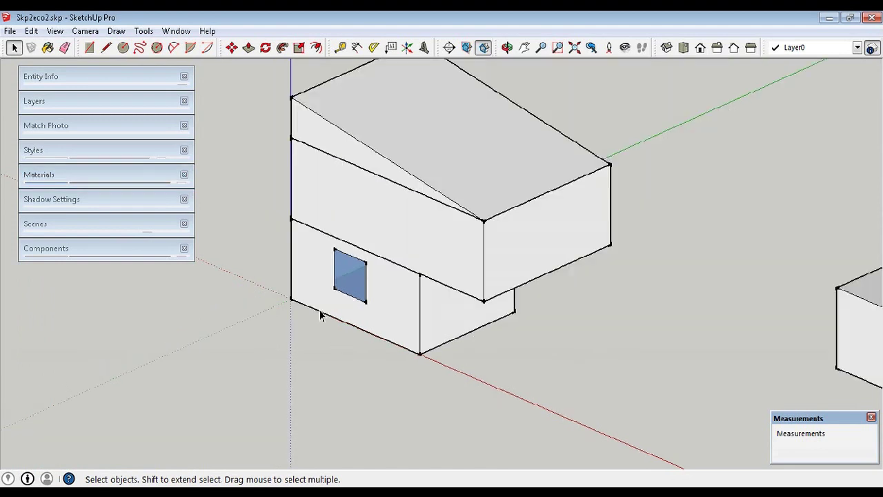
{"action": "middle_click_drag", "start_coordinate": [424, 350], "coordinate": [219, 317]}
{"action": "middle_click_drag", "start_coordinate": [264, 289], "coordinate": [331, 315]}
{"action": "scroll", "coordinate": [332, 314], "scroll_direction": "up", "scroll_amount": 3}
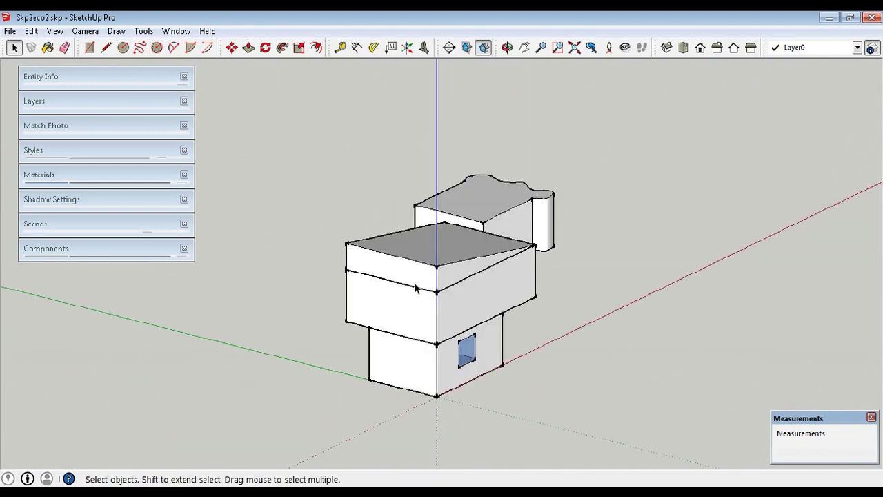
{"action": "scroll", "coordinate": [414, 282], "scroll_direction": "down", "scroll_amount": 5}
{"action": "middle_click_drag", "start_coordinate": [414, 282], "coordinate": [582, 308]}
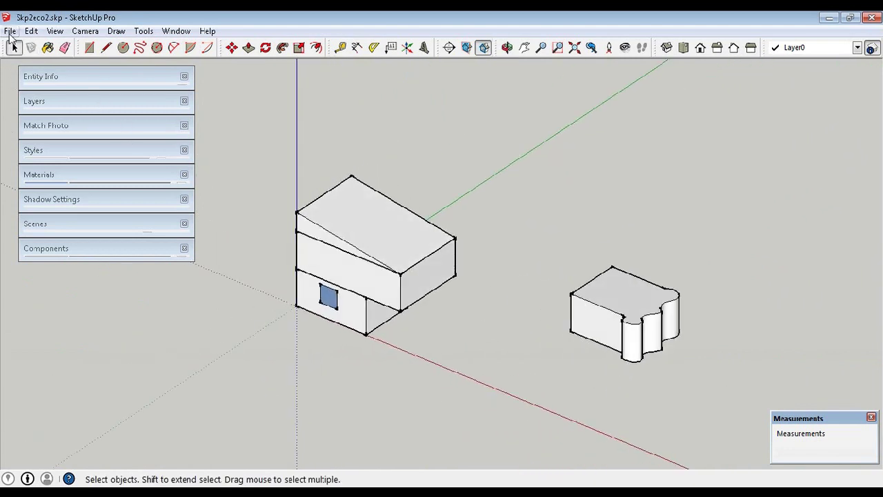
Step: Export the model as a 3DS file named Skp2eco2.3ds
{"action": "left_click", "coordinate": [10, 32]}
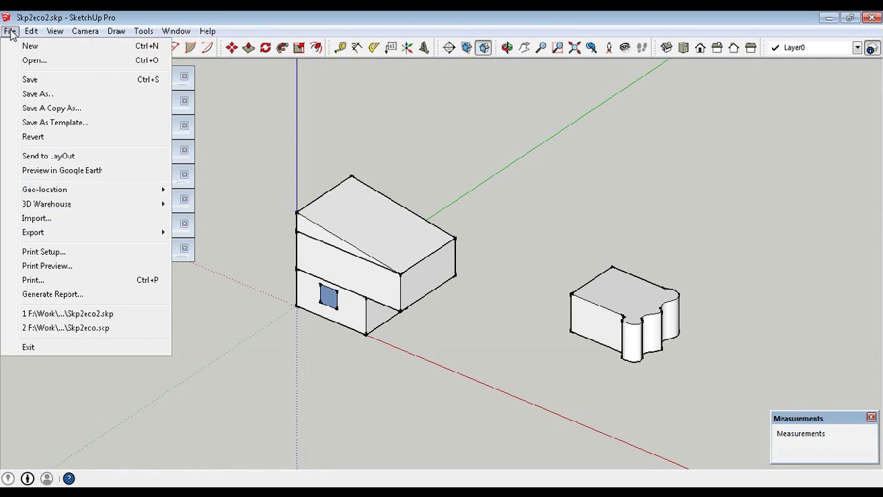
{"action": "mouse_move", "coordinate": [104, 237]}
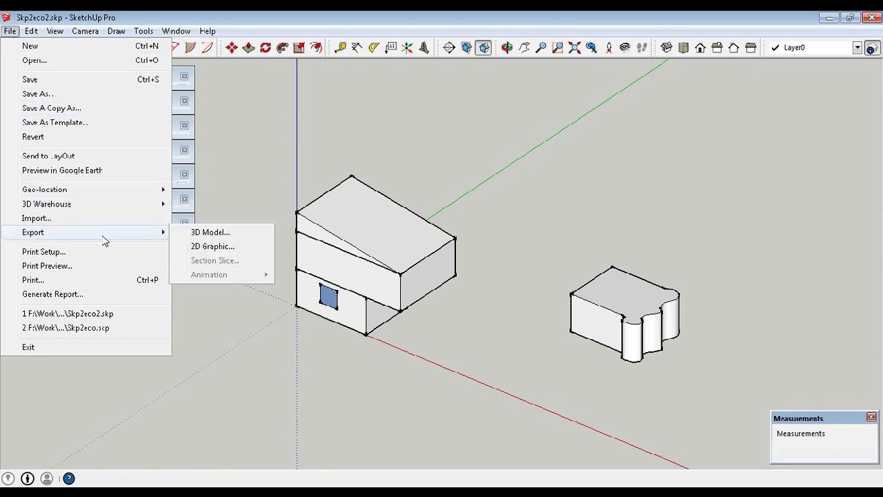
{"action": "left_click", "coordinate": [200, 234]}
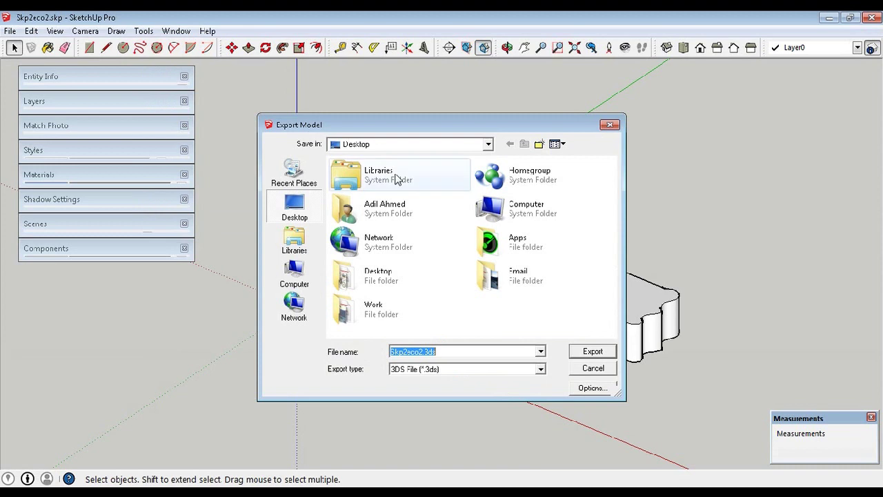
{"action": "left_click", "coordinate": [447, 370]}
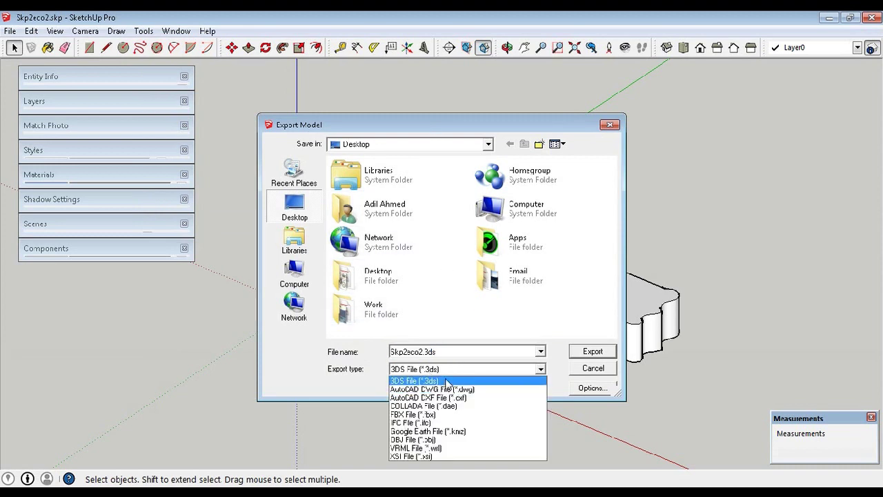
{"action": "left_click", "coordinate": [447, 382]}
{"action": "left_click", "coordinate": [448, 353]}
{"action": "left_click", "coordinate": [448, 354]}
{"action": "left_click", "coordinate": [595, 352]}
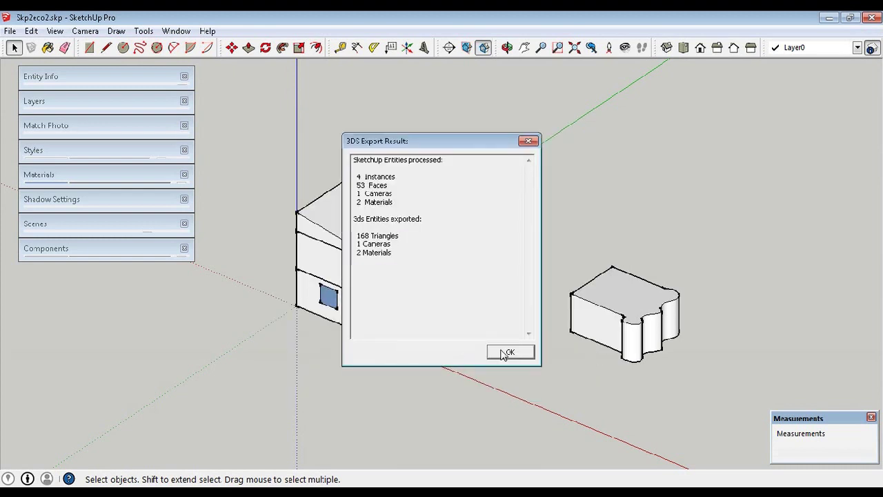
Step: In Ecotect, load Skp2eco2.3ds as a 3D Studio file into the 3D CAD geometry importer
{"action": "left_click", "coordinate": [507, 352]}
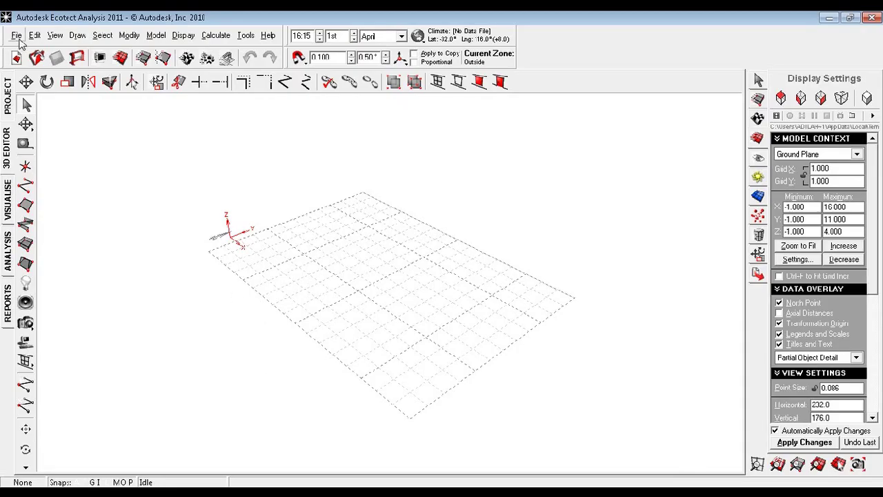
{"action": "left_click", "coordinate": [16, 36]}
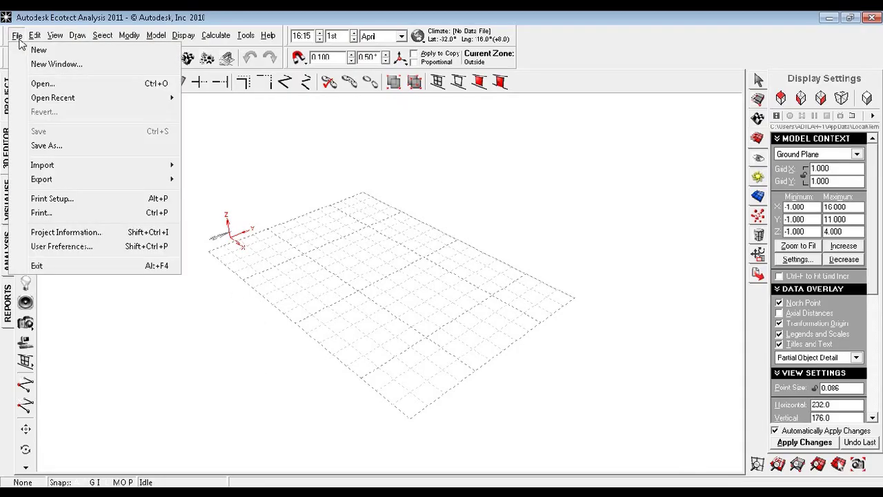
{"action": "mouse_move", "coordinate": [112, 168]}
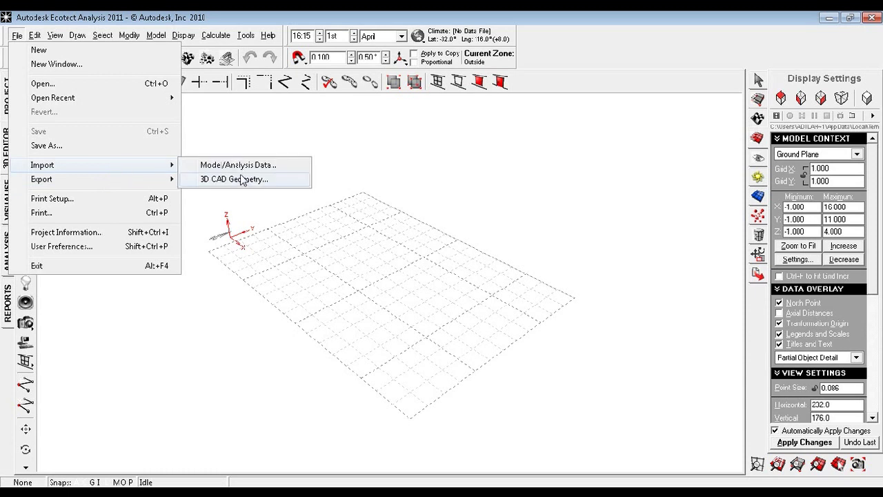
{"action": "left_click", "coordinate": [270, 181]}
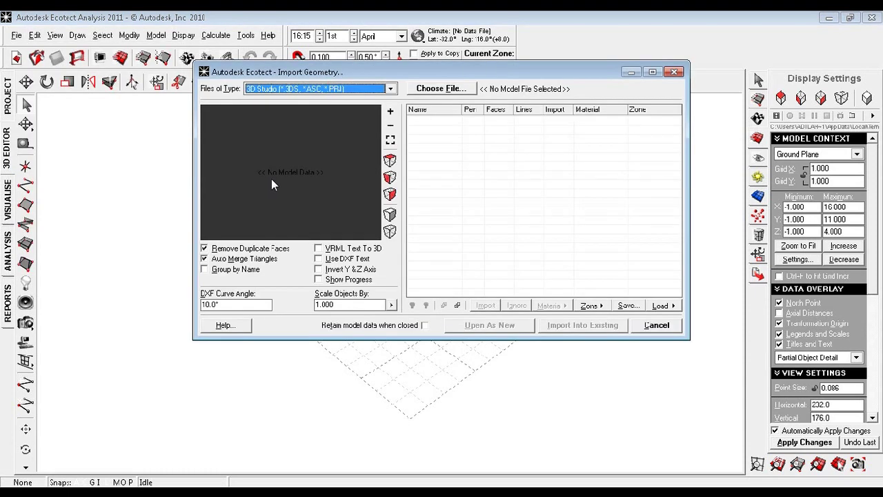
{"action": "left_click", "coordinate": [389, 89]}
{"action": "scroll", "coordinate": [325, 135], "scroll_direction": "up", "scroll_amount": 1}
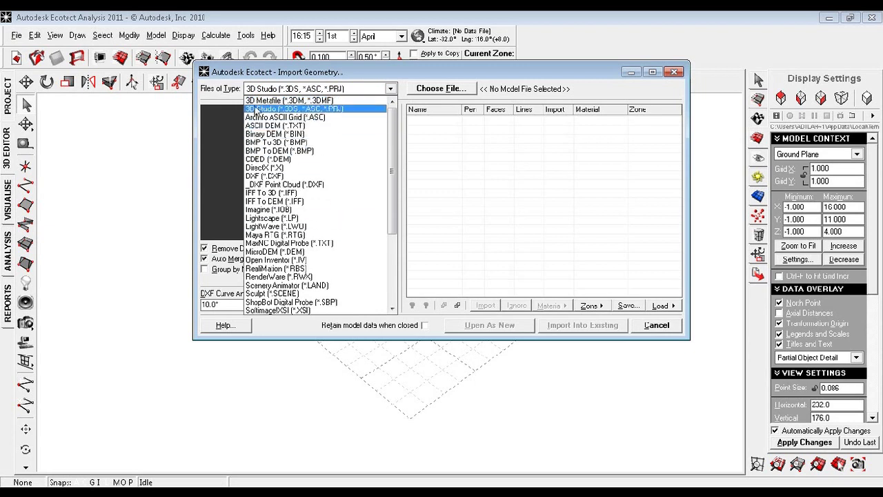
{"action": "left_click", "coordinate": [276, 109]}
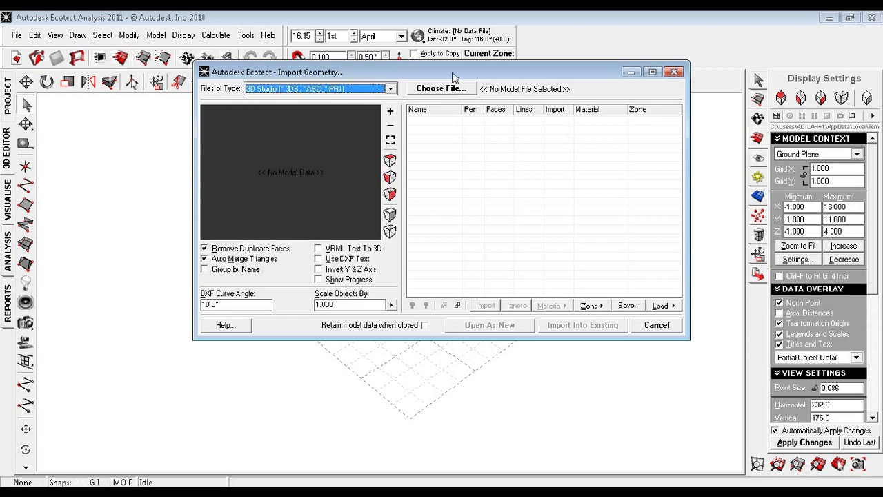
{"action": "left_click", "coordinate": [445, 89]}
{"action": "left_click", "coordinate": [488, 278]}
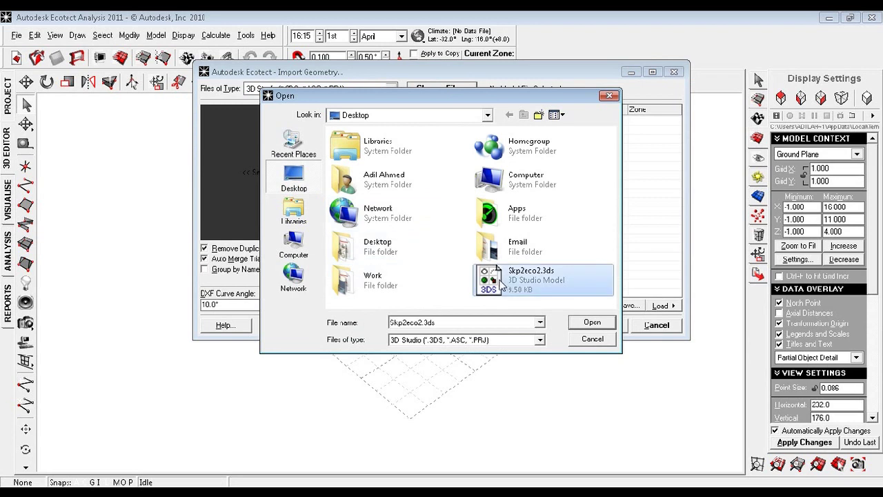
{"action": "left_click", "coordinate": [592, 323]}
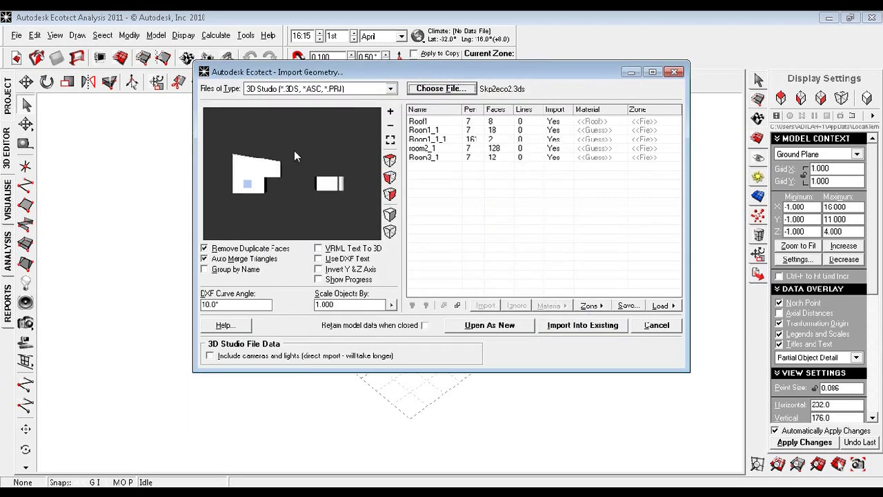
Step: Preview the import in rotated, elevation, top and fitted views, toggle triangle merging, and list scale options
{"action": "left_click_drag", "start_coordinate": [307, 147], "coordinate": [327, 162]}
{"action": "left_click", "coordinate": [390, 177]}
{"action": "left_click", "coordinate": [389, 159]}
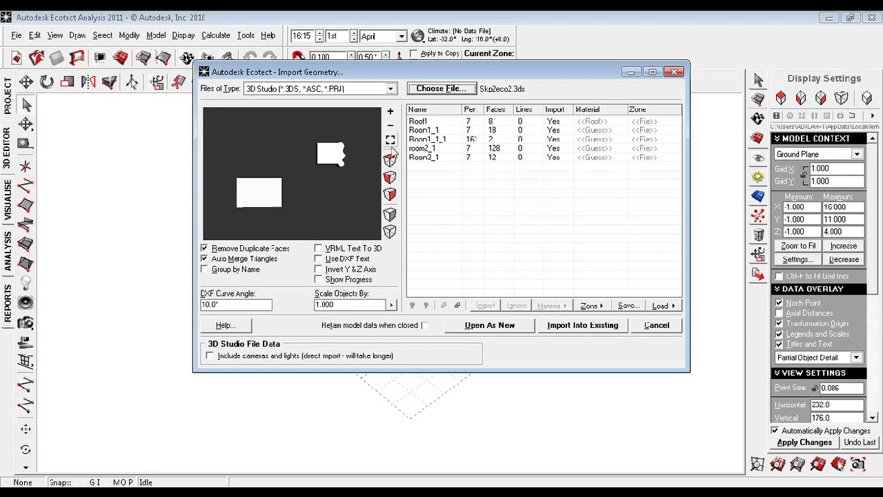
{"action": "left_click", "coordinate": [390, 140]}
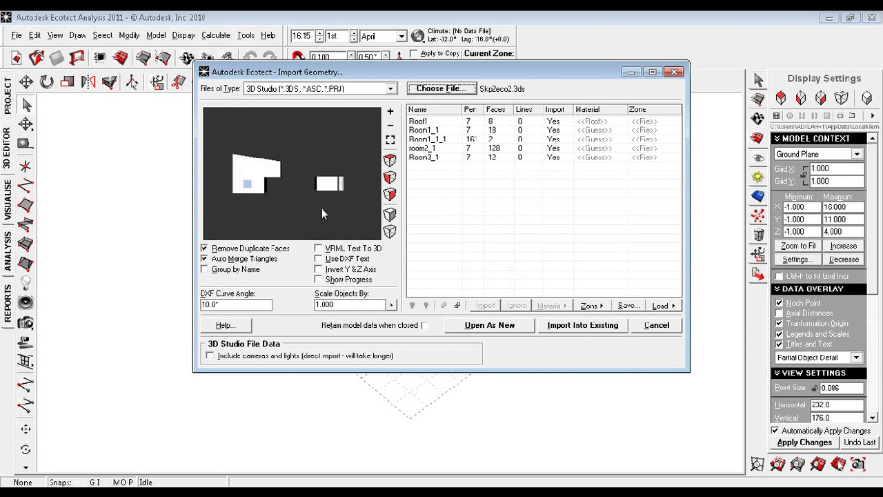
{"action": "left_click", "coordinate": [204, 260]}
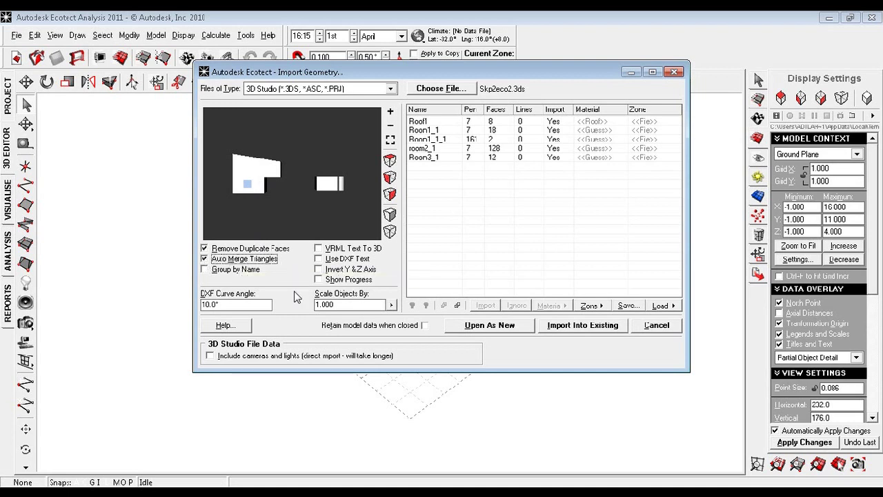
{"action": "left_click", "coordinate": [391, 305]}
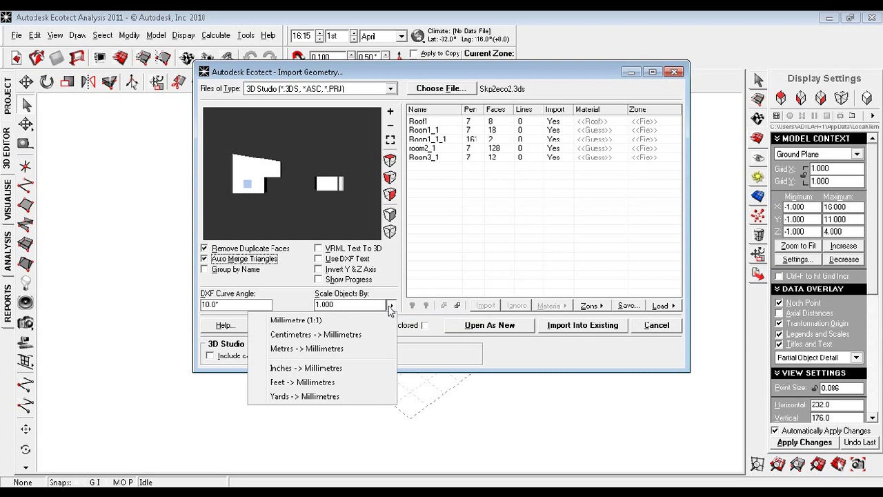
Step: Scale metres to millimetres, assign zones by item name, and import into the existing model
{"action": "left_click", "coordinate": [364, 353]}
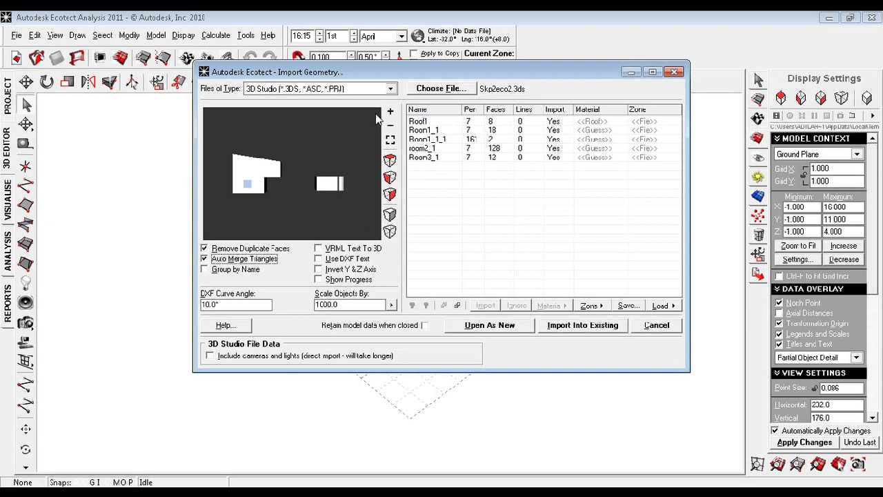
{"action": "left_click", "coordinate": [592, 309]}
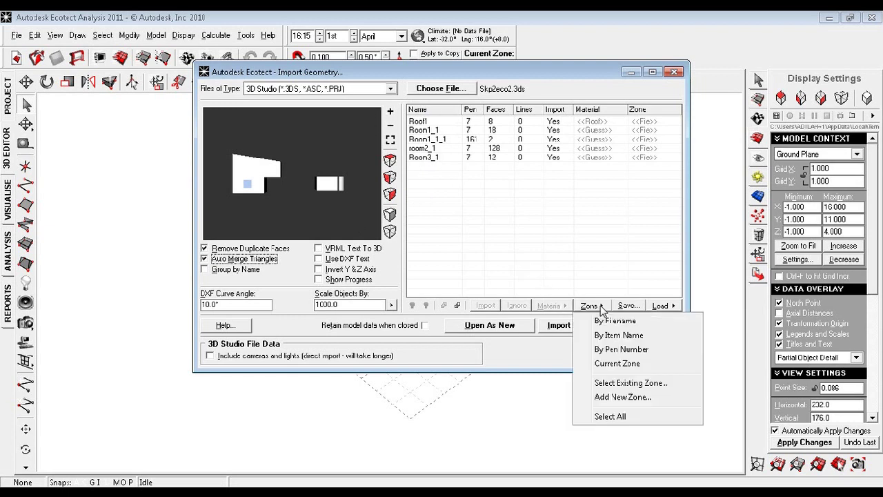
{"action": "left_click", "coordinate": [651, 340]}
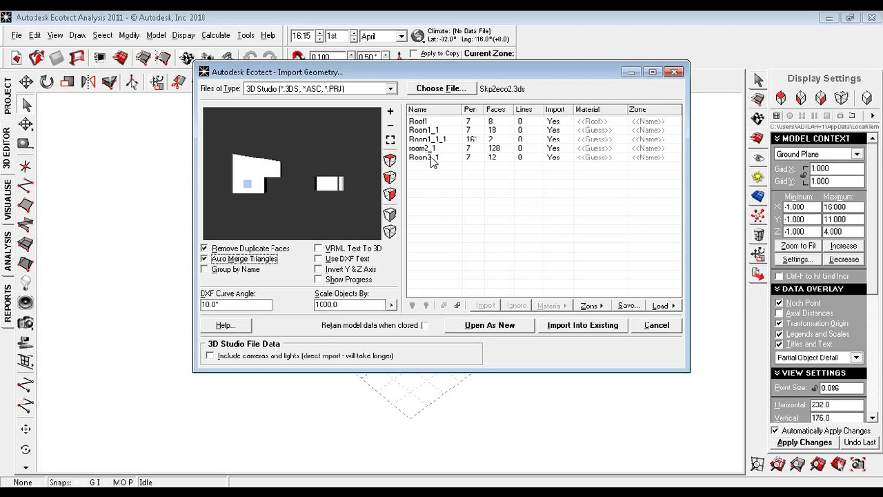
{"action": "left_click", "coordinate": [582, 330]}
Step: Deselect all the imported objects and adjust the zoom
{"action": "left_click", "coordinate": [355, 365]}
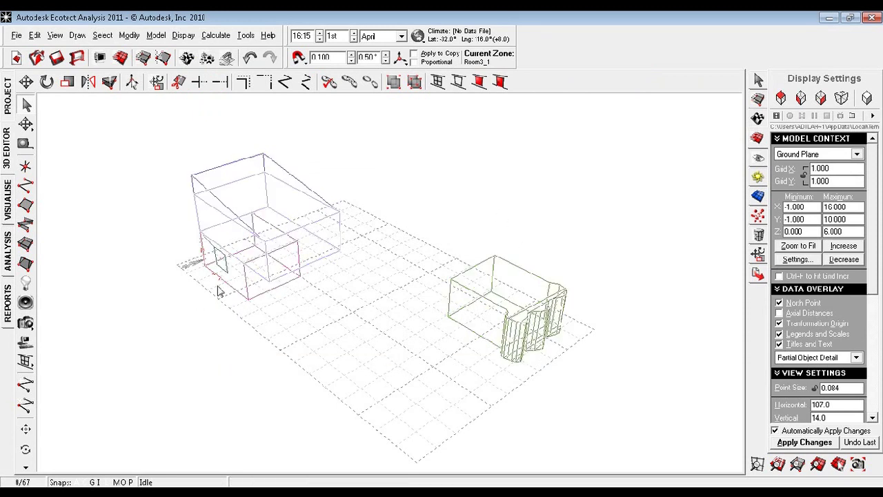
{"action": "scroll", "coordinate": [210, 293], "scroll_direction": "up", "scroll_amount": 2}
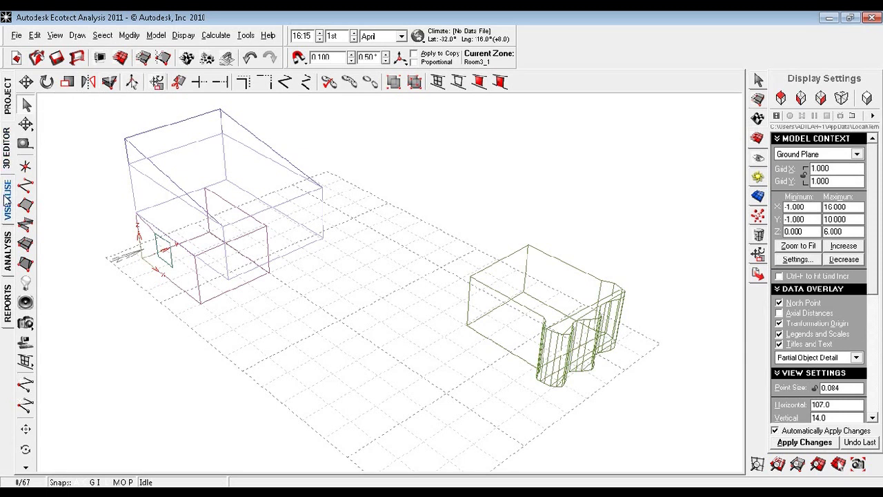
{"action": "scroll", "coordinate": [169, 262], "scroll_direction": "down", "scroll_amount": 1}
{"action": "scroll", "coordinate": [154, 285], "scroll_direction": "up", "scroll_amount": 1}
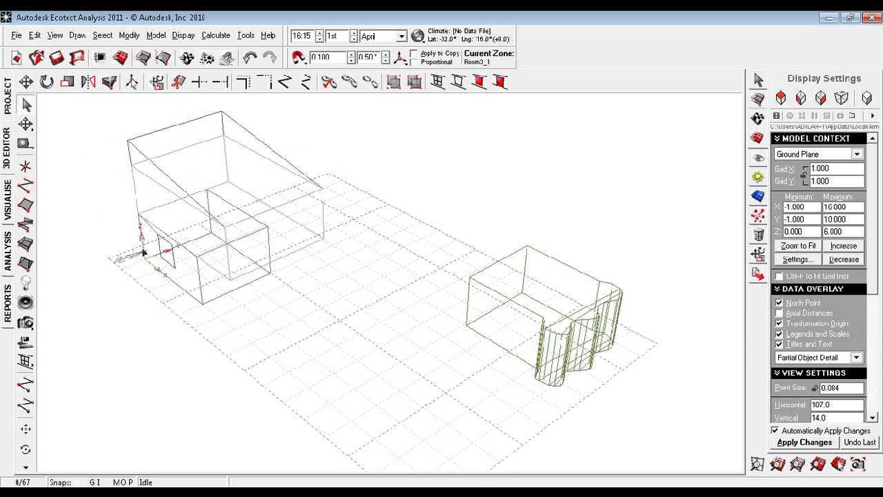
Step: Measure a 4.000 distance along X from the origin, then pan the view
{"action": "left_click", "coordinate": [24, 143]}
{"action": "left_click", "coordinate": [145, 259]}
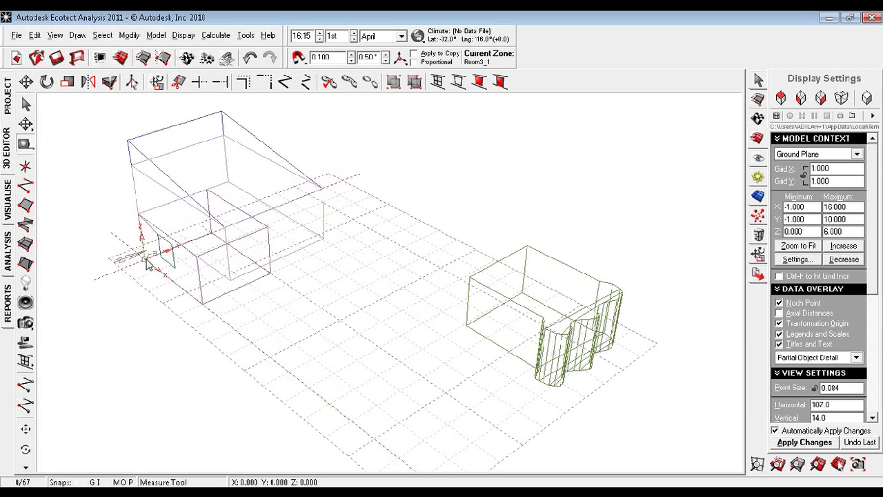
{"action": "left_click", "coordinate": [205, 308]}
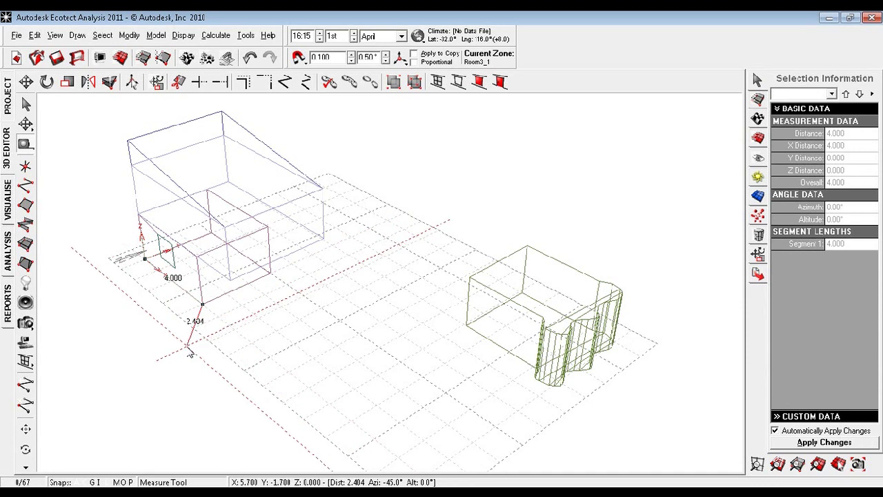
{"action": "key", "text": "Escape"}
{"action": "middle_click_drag", "start_coordinate": [212, 361], "coordinate": [314, 274]}
{"action": "scroll", "coordinate": [314, 274], "scroll_direction": "up", "scroll_amount": 1}
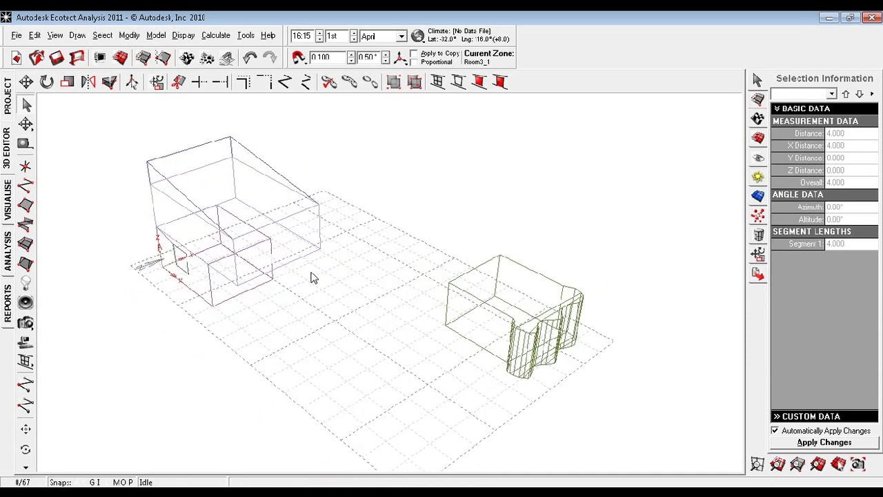
Step: Render both buildings as solids on the Visualise page and orbit closer to them
{"action": "left_click", "coordinate": [7, 200]}
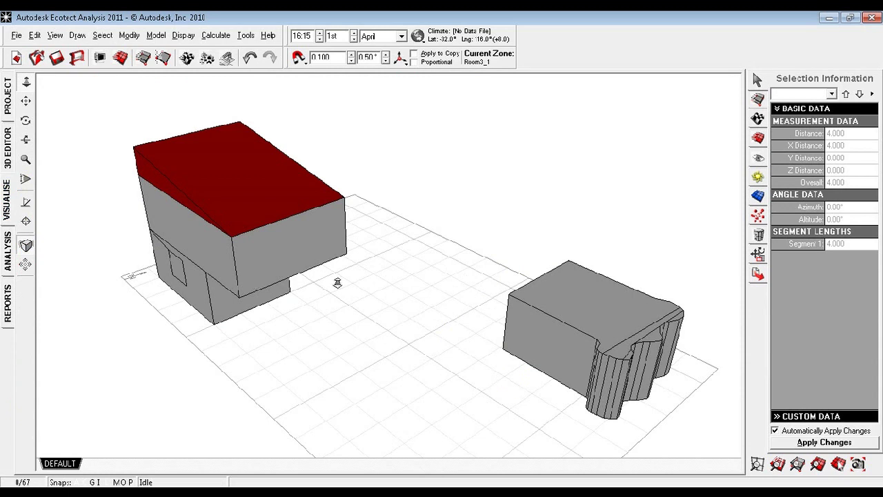
{"action": "scroll", "coordinate": [338, 283], "scroll_direction": "down", "scroll_amount": 1}
{"action": "left_click", "coordinate": [26, 139]}
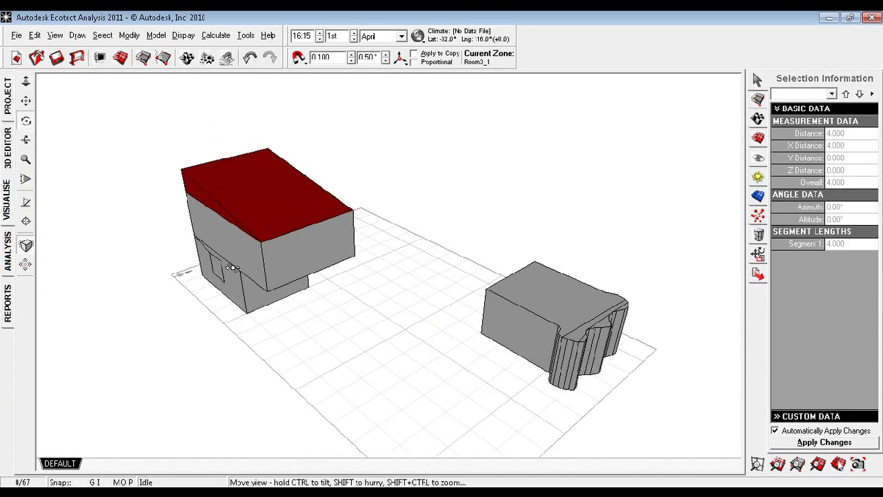
{"action": "left_click_drag", "start_coordinate": [231, 262], "coordinate": [199, 343]}
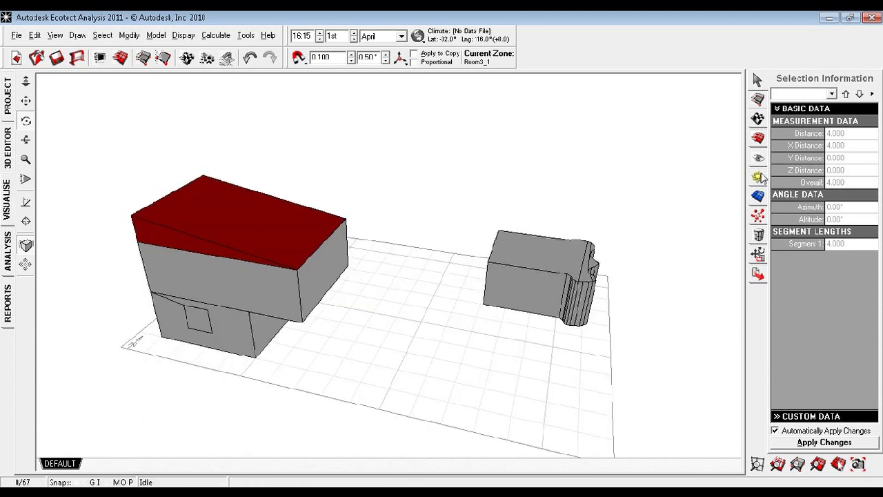
Step: Open the zone list, orbit the render, and switch to the 3D Editor wireframe view
{"action": "left_click", "coordinate": [758, 121]}
{"action": "left_click", "coordinate": [756, 100]}
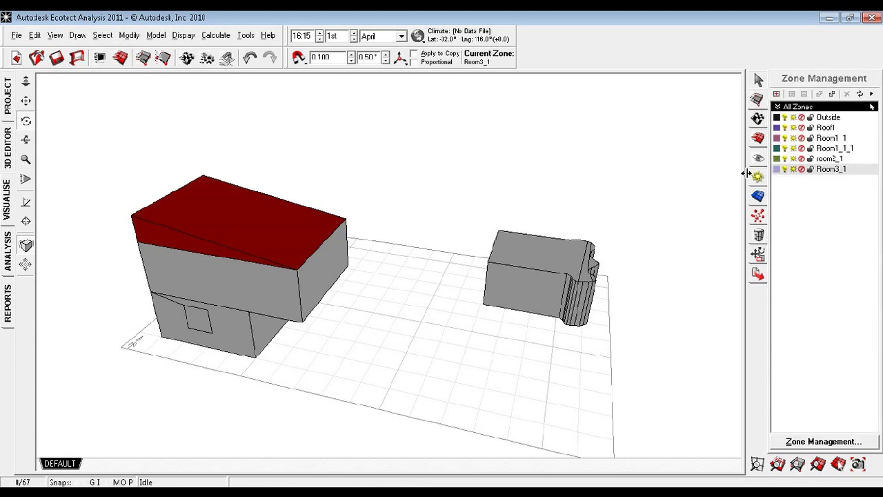
{"action": "left_click_drag", "start_coordinate": [652, 276], "coordinate": [557, 290]}
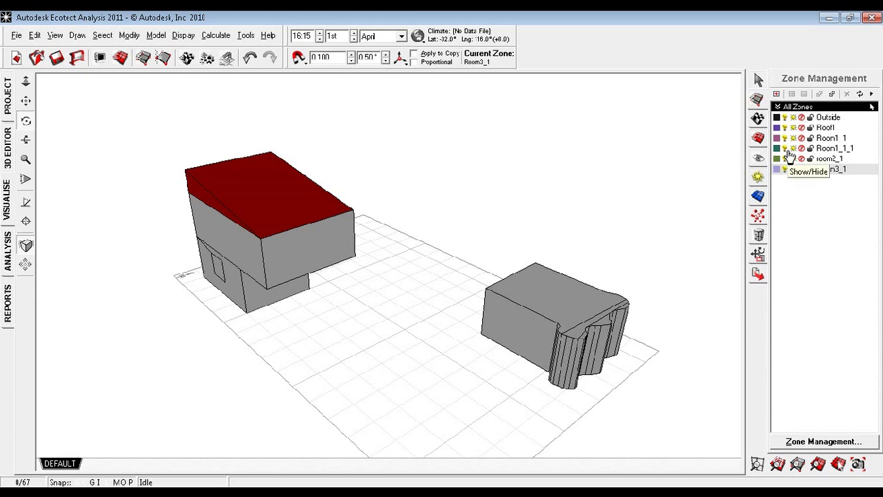
{"action": "left_click_drag", "start_coordinate": [409, 256], "coordinate": [5, 231]}
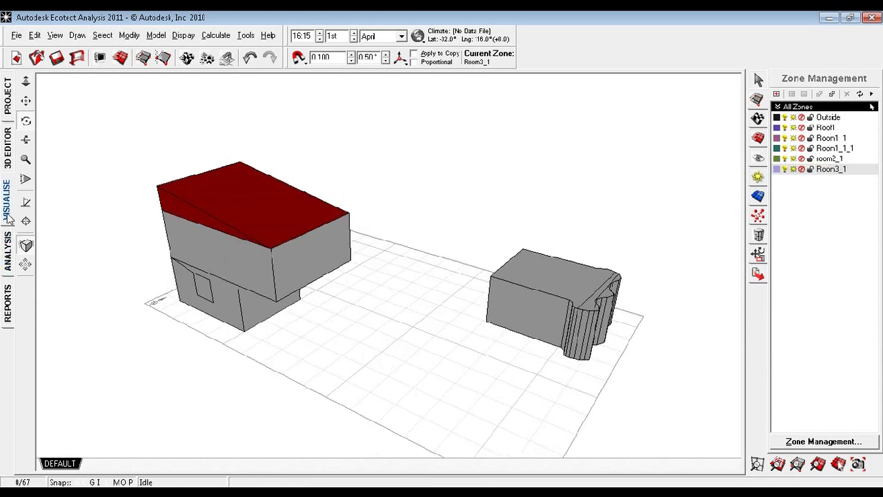
{"action": "left_click", "coordinate": [8, 153]}
{"action": "left_click", "coordinate": [240, 269]}
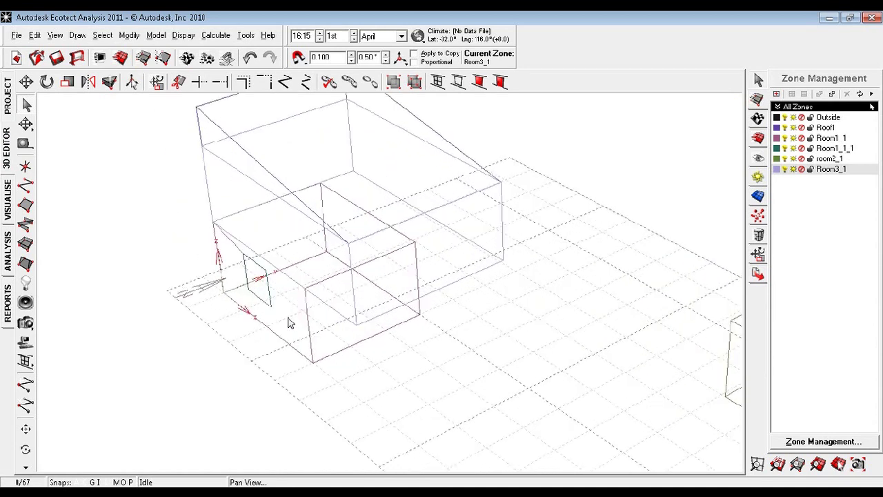
Step: Hide and re-show Room1_1 and Room1_1_1 to identify their boxes, then select Room1_1_1
{"action": "left_click", "coordinate": [785, 138]}
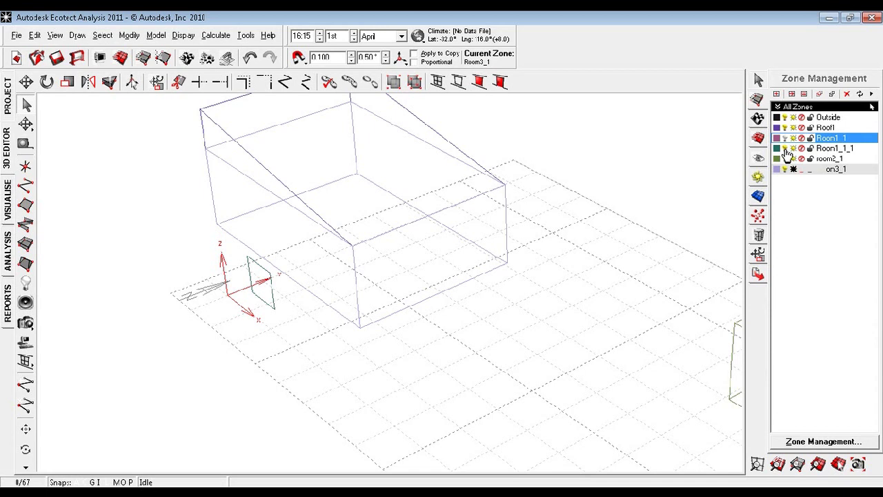
{"action": "left_click", "coordinate": [785, 149]}
{"action": "left_click", "coordinate": [785, 148]}
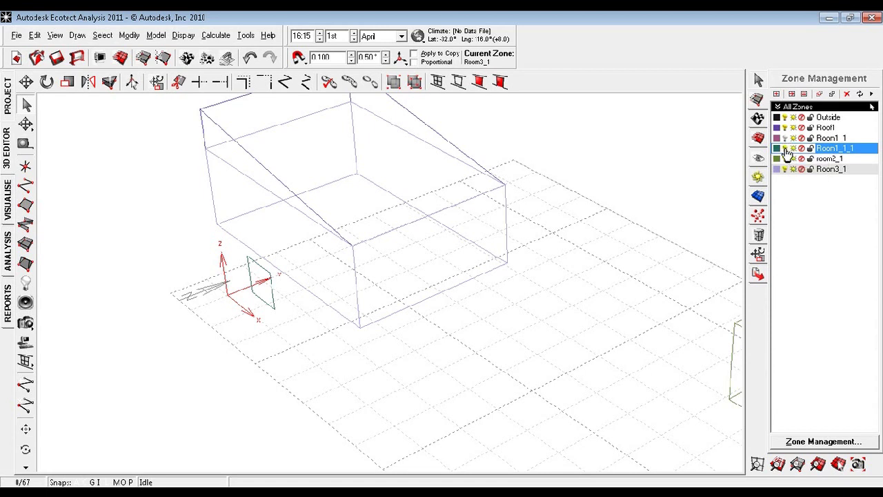
{"action": "left_click", "coordinate": [785, 138]}
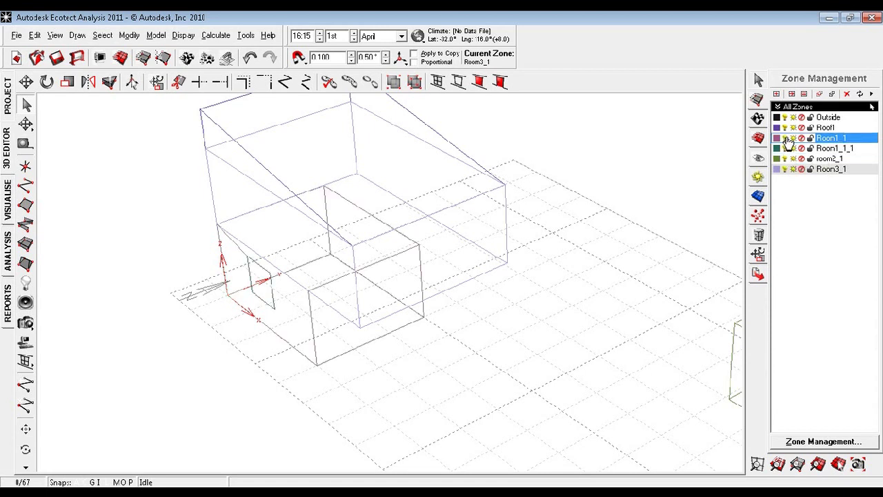
{"action": "left_click", "coordinate": [785, 148]}
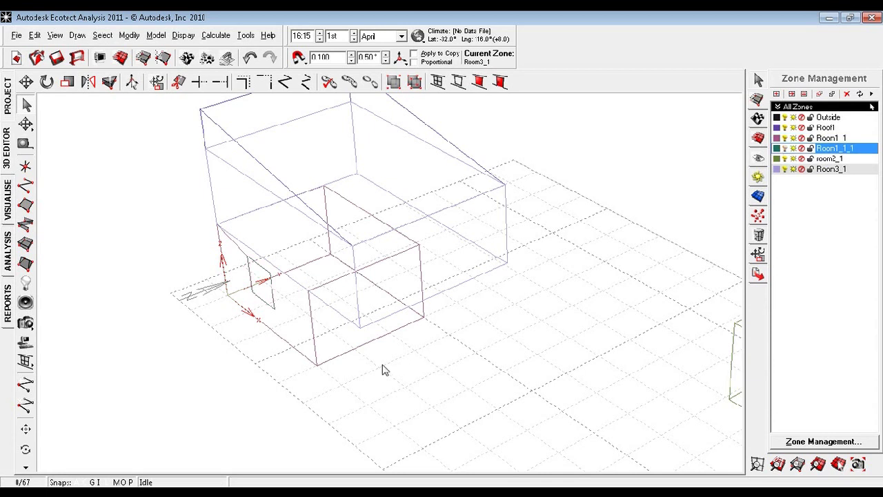
{"action": "middle_click_drag", "start_coordinate": [320, 292], "coordinate": [254, 285]}
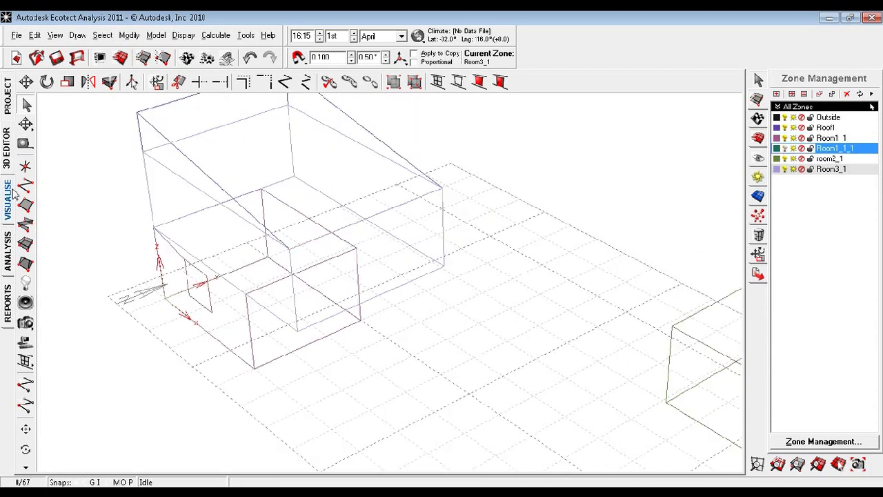
Step: Return to the solid render and orbit around the buildings
{"action": "left_click", "coordinate": [8, 200]}
{"action": "left_click_drag", "start_coordinate": [304, 296], "coordinate": [172, 304]}
{"action": "scroll", "coordinate": [172, 304], "scroll_direction": "up", "scroll_amount": 1}
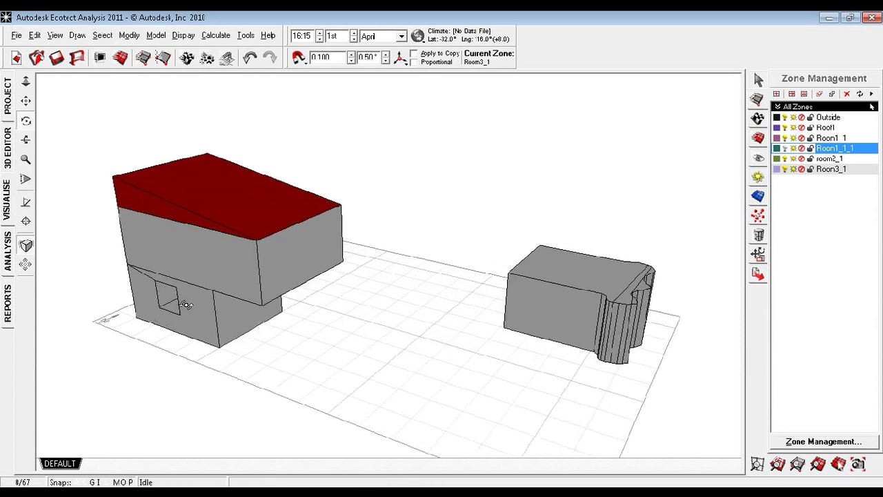
Step: Toggle Room1_1_1's visibility, then return to the wireframe editor facing the lower room's front
{"action": "mouse_move", "coordinate": [205, 265]}
{"action": "left_mouse_down"}
{"action": "mouse_move", "coordinate": [248, 258]}
{"action": "mouse_move", "coordinate": [196, 255]}
{"action": "left_mouse_up"}
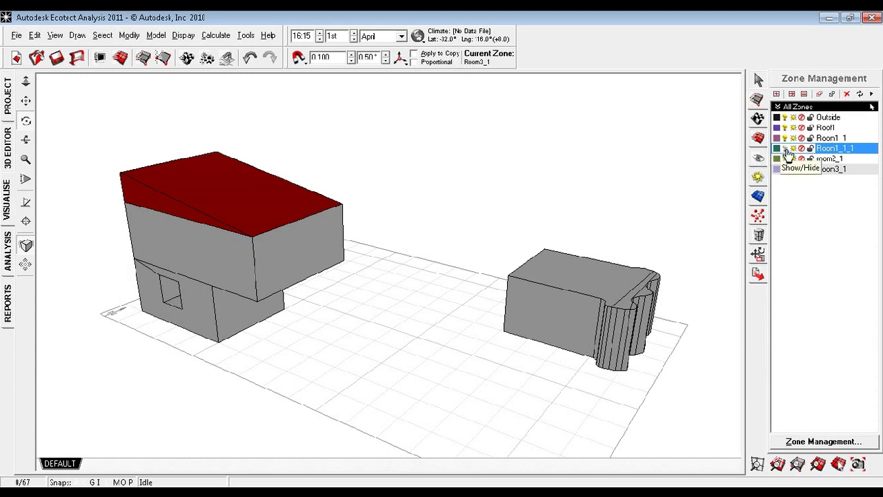
{"action": "left_click", "coordinate": [786, 153]}
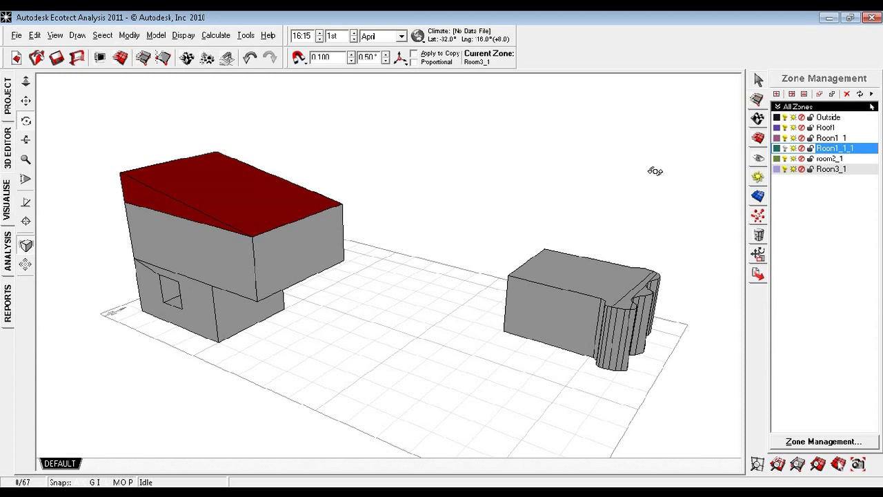
{"action": "left_click", "coordinate": [8, 155]}
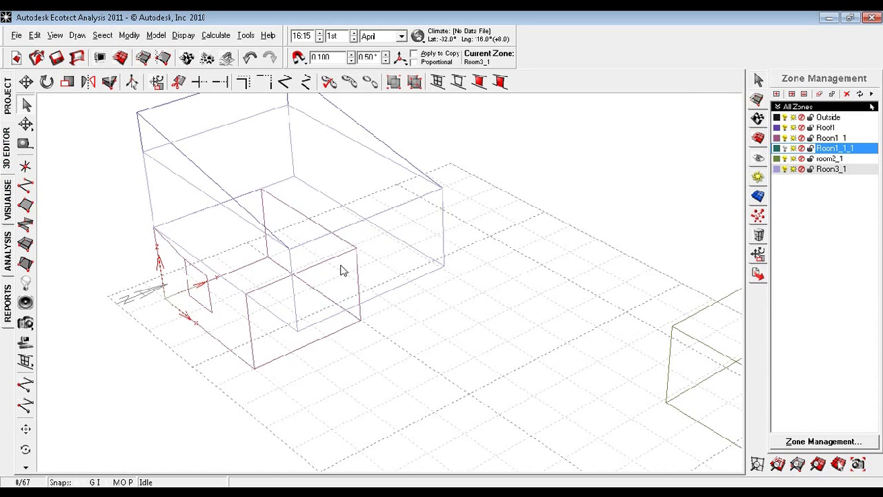
{"action": "middle_click_drag", "start_coordinate": [351, 272], "coordinate": [242, 318]}
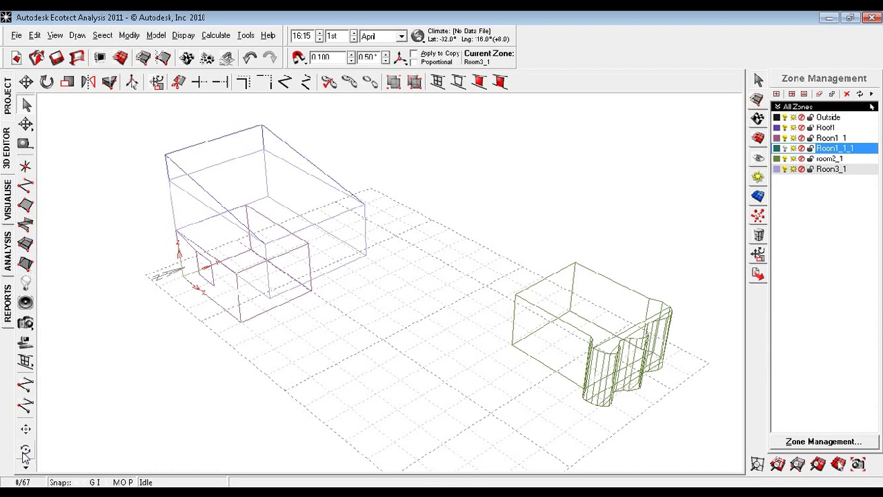
{"action": "left_click_drag", "start_coordinate": [25, 450], "coordinate": [363, 392]}
Step: Insert a 1 by 1 window into the lower room's front wall
{"action": "left_click", "coordinate": [26, 105]}
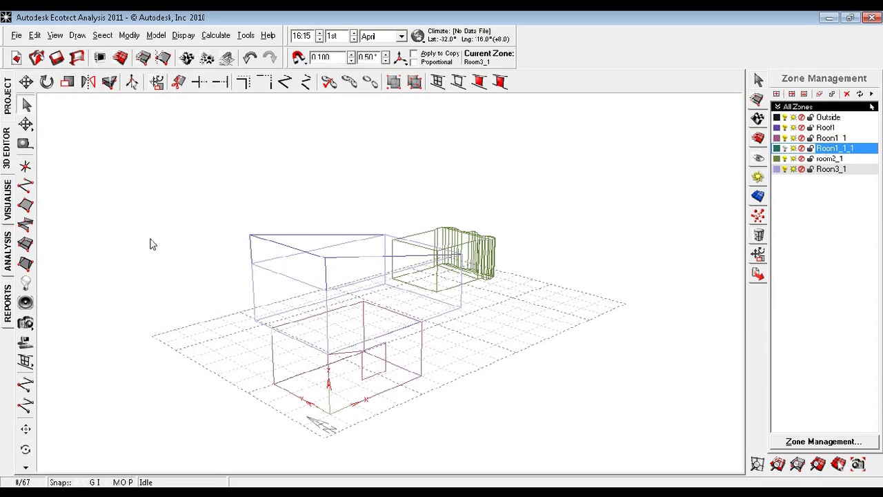
{"action": "left_click", "coordinate": [290, 400]}
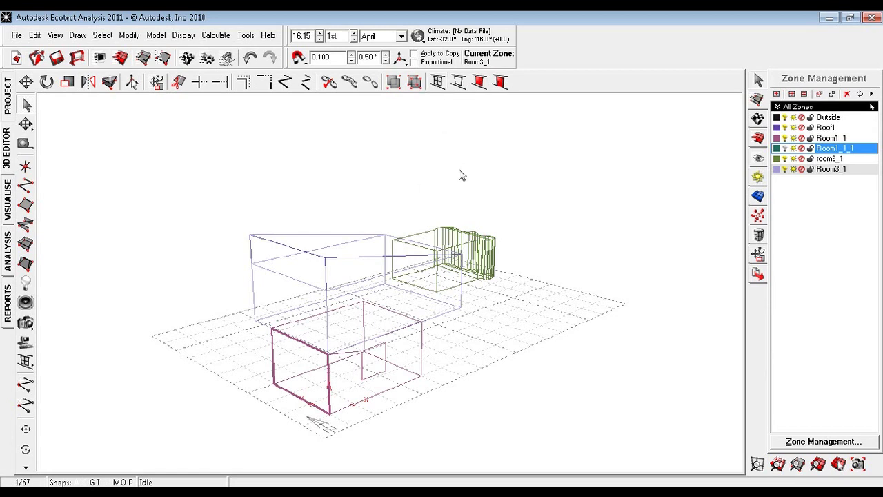
{"action": "key", "text": "ctrl+i"}
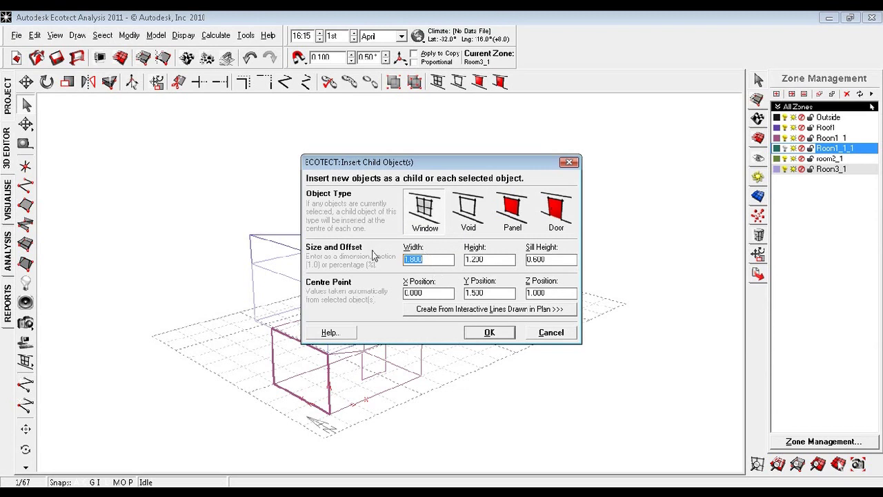
{"action": "type", "text": "1"}
{"action": "key", "text": "Tab"}
{"action": "type", "text": "1"}
{"action": "left_click", "coordinate": [489, 333]}
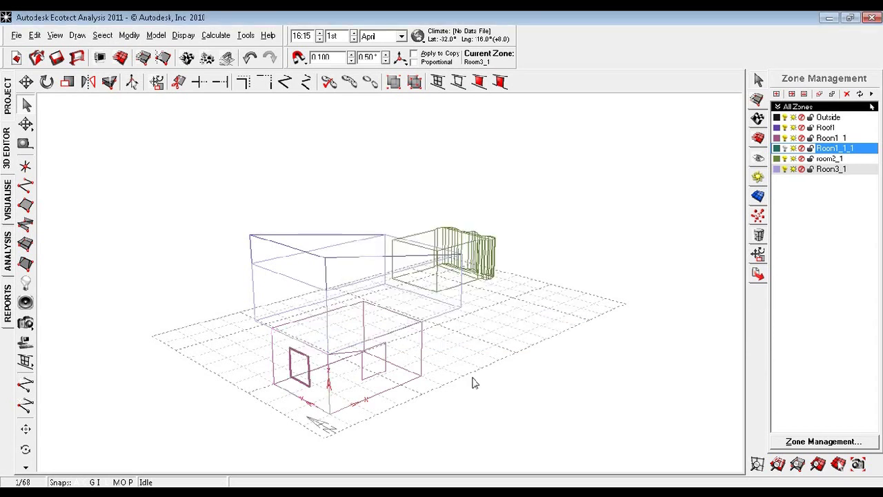
Step: Check the new window in the rendered view, then go back to the wireframe editor
{"action": "middle_click_drag", "start_coordinate": [325, 378], "coordinate": [346, 371]}
{"action": "left_click", "coordinate": [7, 200]}
{"action": "left_click_drag", "start_coordinate": [165, 290], "coordinate": [193, 316]}
{"action": "left_click", "coordinate": [9, 159]}
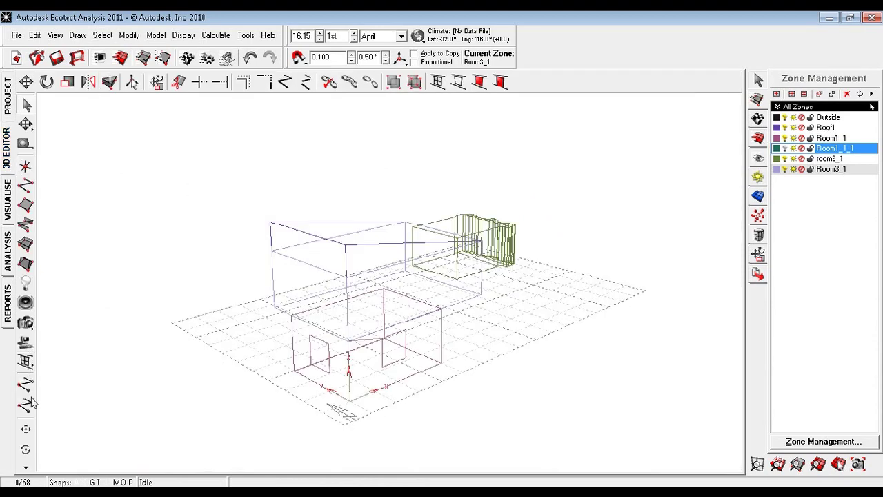
Step: In top view, draw a 1 by 4 rectangular plane from the building's top-right corner
{"action": "left_click_drag", "start_coordinate": [477, 227], "coordinate": [324, 259]}
{"action": "left_click", "coordinate": [25, 205]}
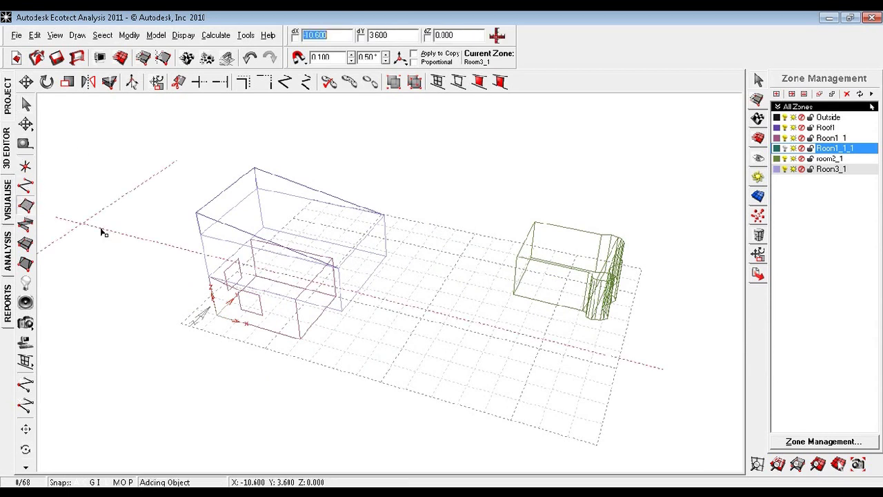
{"action": "left_click", "coordinate": [758, 157]}
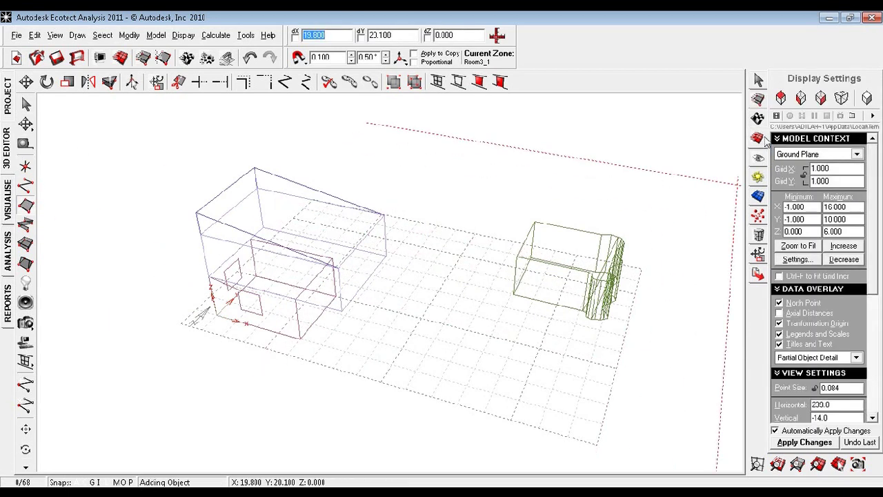
{"action": "left_click", "coordinate": [780, 97]}
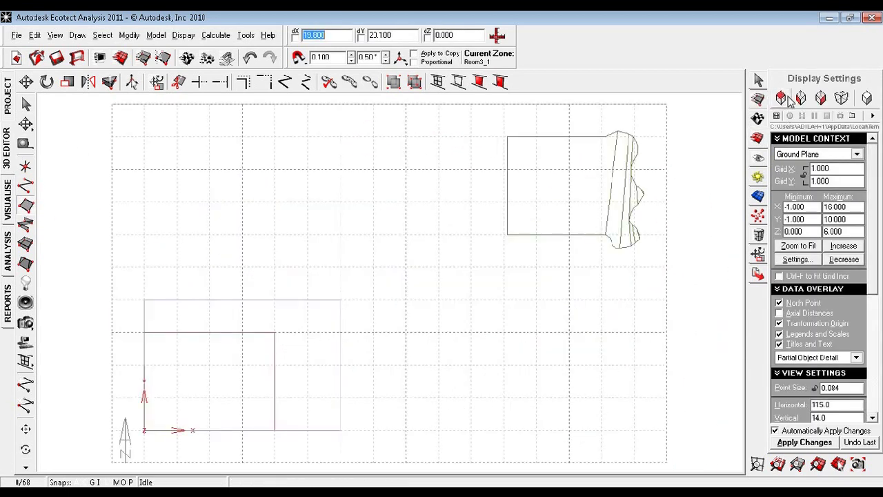
{"action": "left_click", "coordinate": [340, 299]}
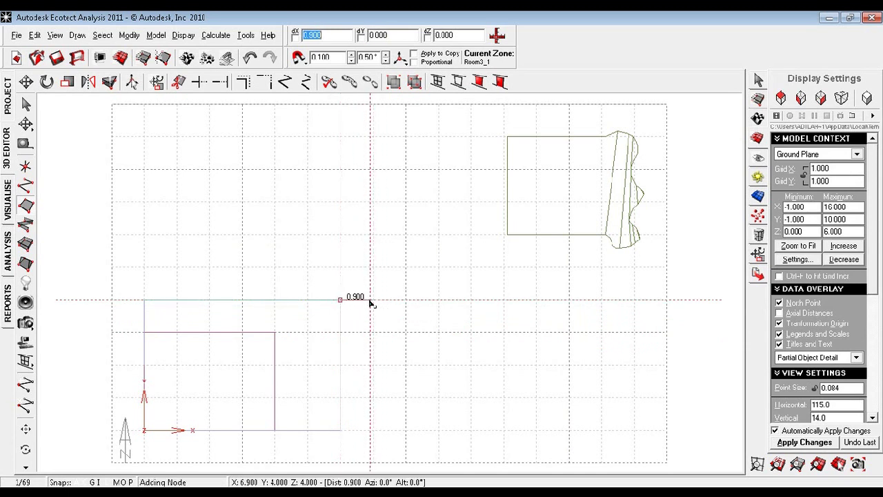
{"action": "type", "text": "1"}
{"action": "key", "text": "Return"}
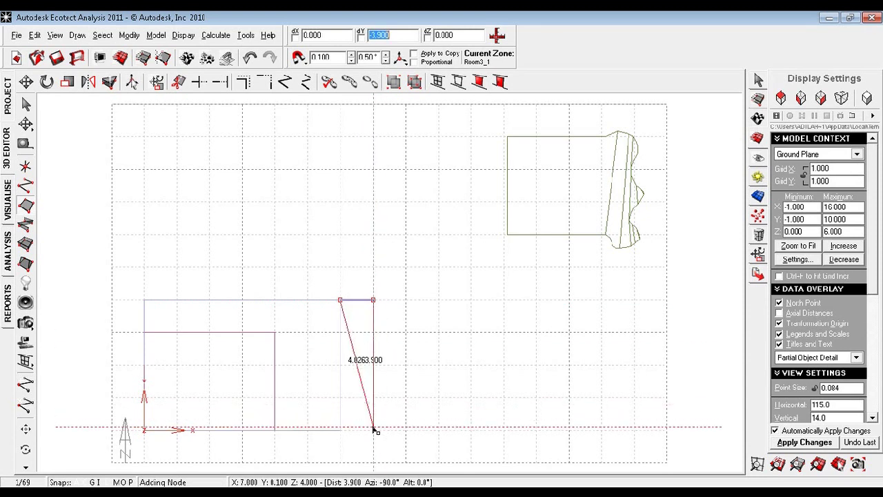
{"action": "left_click", "coordinate": [372, 431]}
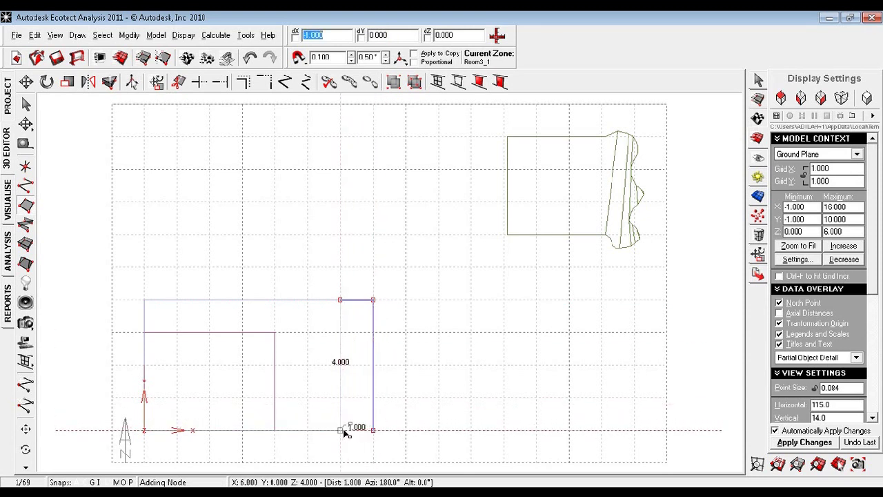
{"action": "left_click", "coordinate": [341, 431]}
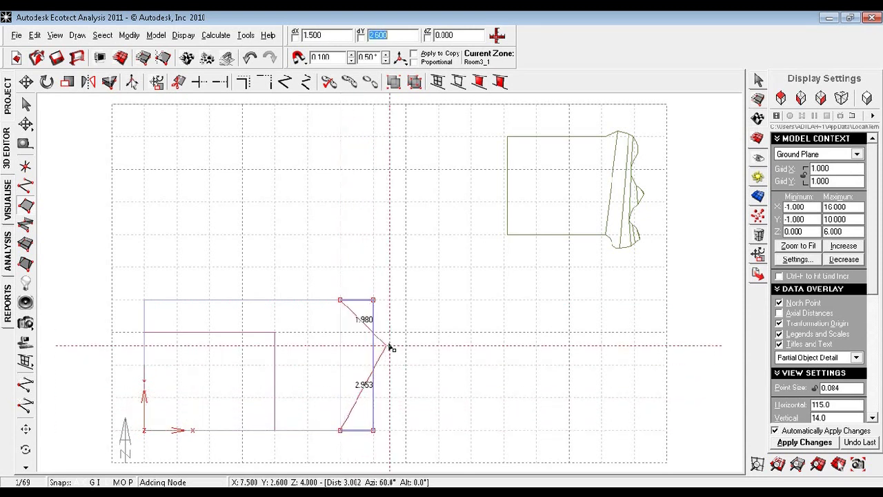
{"action": "key", "text": "Escape"}
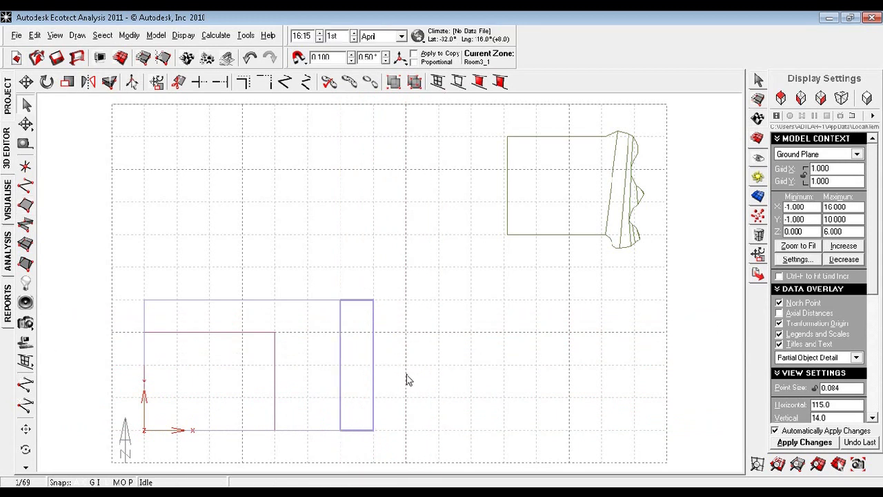
Step: Switch to perspective and move the plane down onto the ground between the buildings
{"action": "left_click", "coordinate": [841, 97]}
{"action": "right_click_drag", "start_coordinate": [400, 326], "coordinate": [281, 266]}
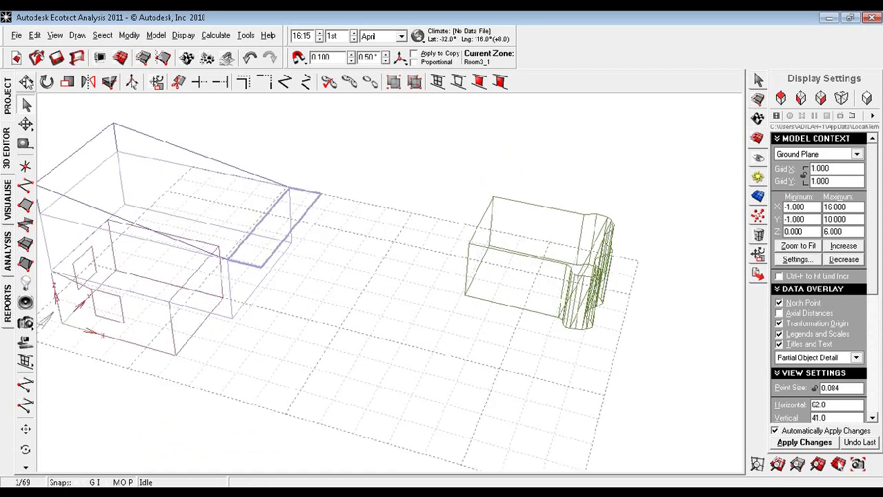
{"action": "left_click", "coordinate": [26, 82]}
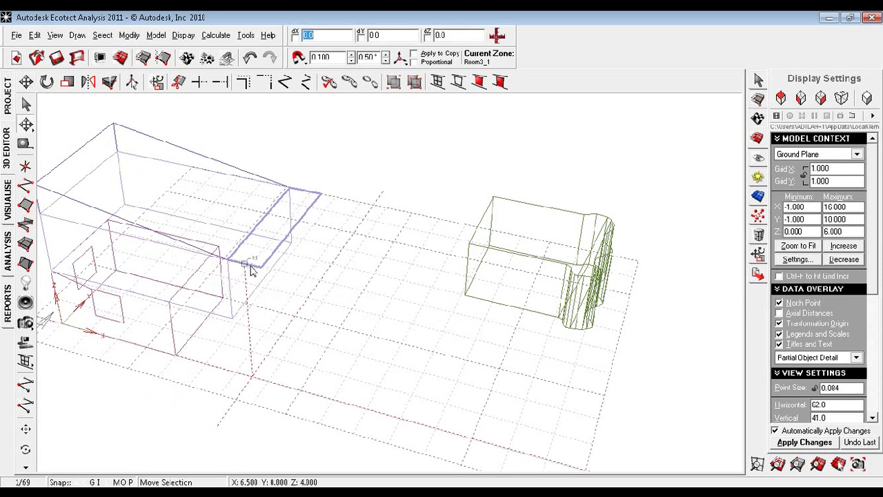
{"action": "left_click_drag", "start_coordinate": [227, 255], "coordinate": [230, 292]}
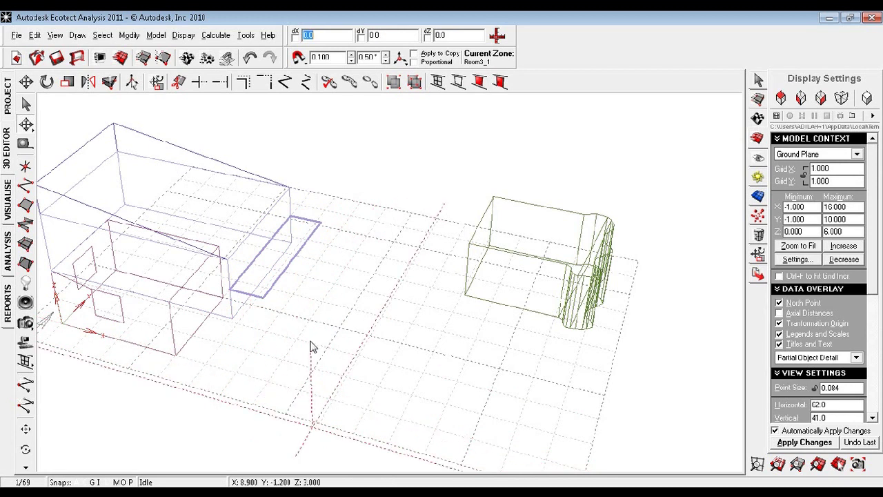
{"action": "left_click_drag", "start_coordinate": [310, 345], "coordinate": [105, 380]}
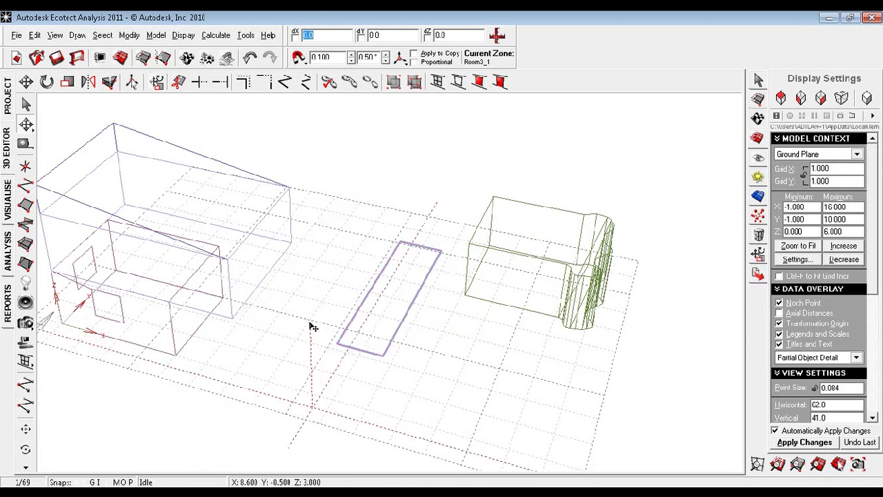
{"action": "key", "text": "Escape"}
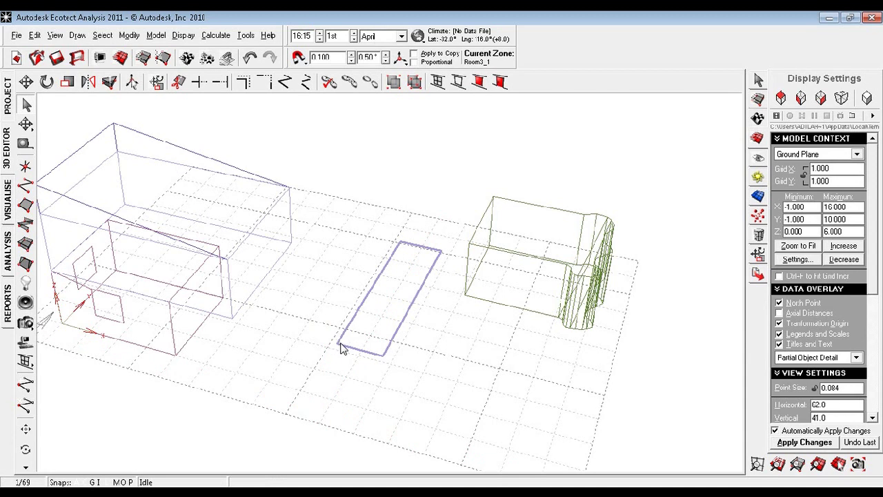
Step: Move the plane again so it sits against the left building's side
{"action": "right_click", "coordinate": [301, 330]}
{"action": "left_click", "coordinate": [363, 353]}
{"action": "left_click", "coordinate": [25, 81]}
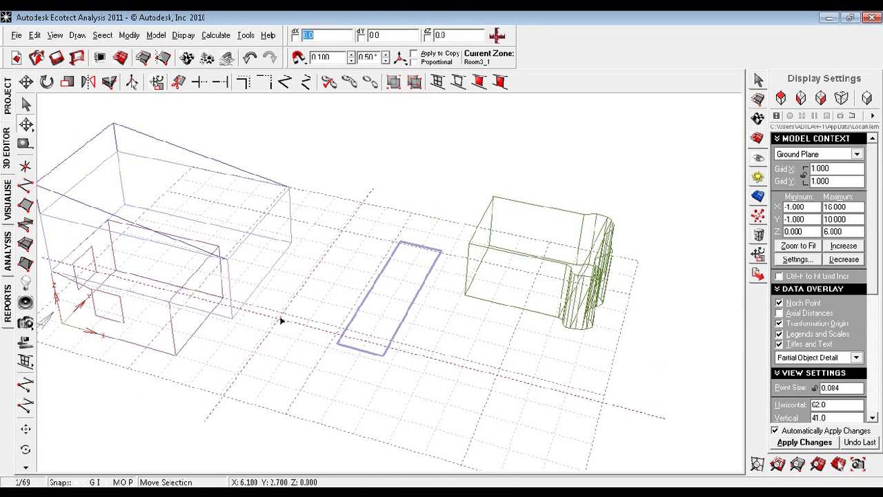
{"action": "left_click", "coordinate": [338, 348]}
{"action": "left_click", "coordinate": [228, 263]}
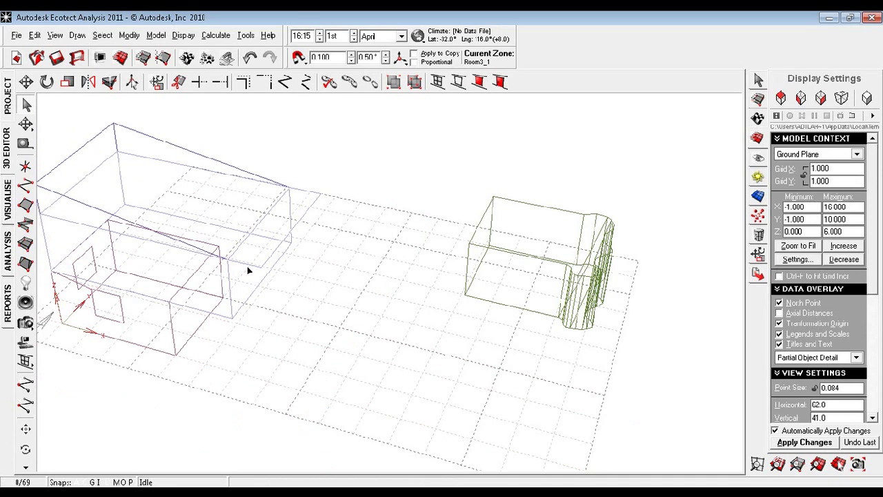
Step: Copy and paste the shading plane and lower the copy on the same building side
{"action": "key", "text": "ctrl+c"}
{"action": "key", "text": "ctrl+v"}
{"action": "left_click", "coordinate": [25, 124]}
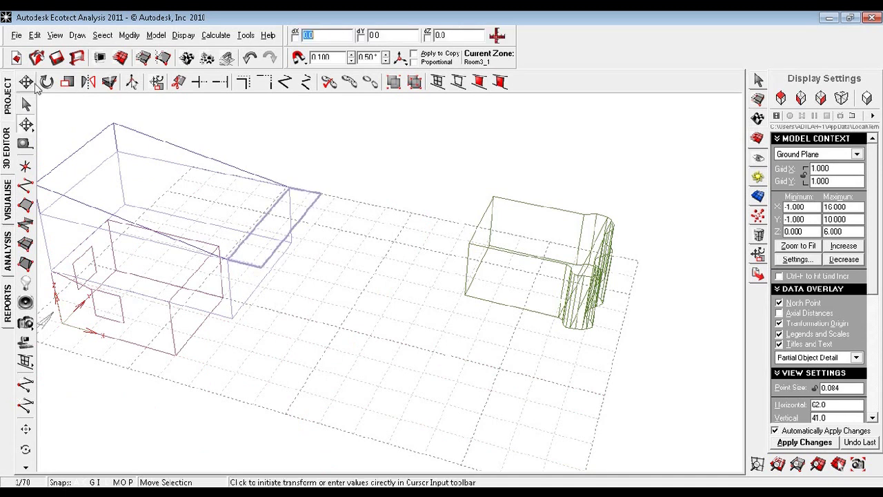
{"action": "left_click", "coordinate": [229, 259]}
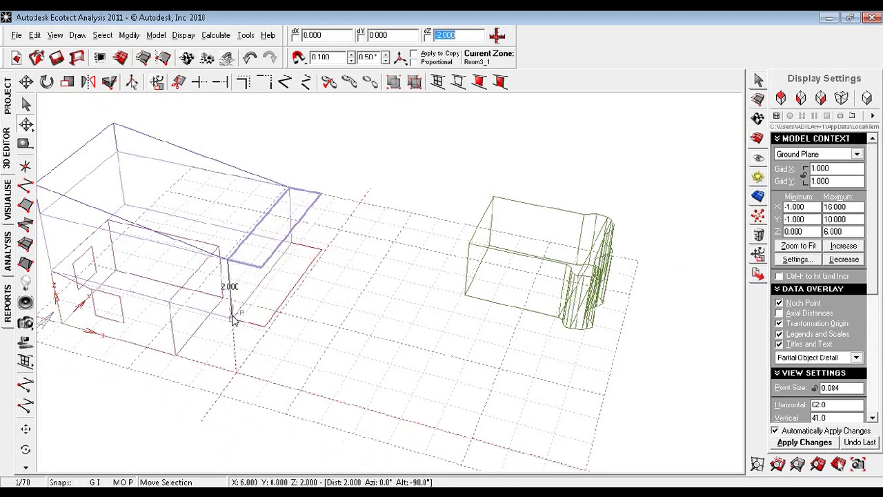
{"action": "left_click", "coordinate": [231, 290]}
{"action": "left_click", "coordinate": [297, 319]}
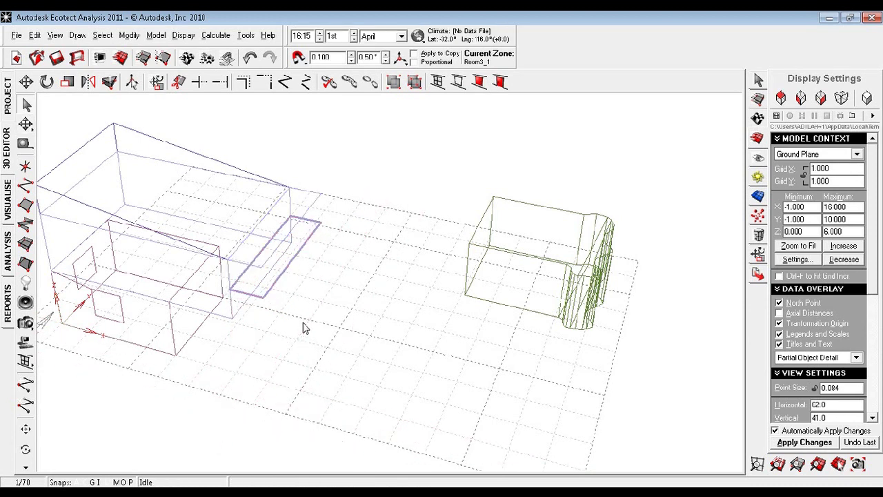
Step: Shift the lowered copy 0.900 along Y
{"action": "left_click", "coordinate": [263, 297]}
{"action": "left_click", "coordinate": [26, 124]}
{"action": "left_click", "coordinate": [231, 289]}
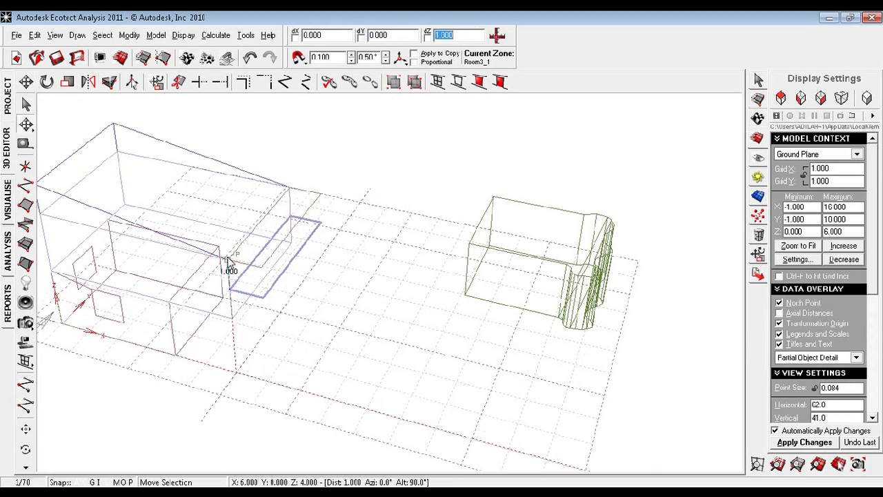
{"action": "left_click", "coordinate": [297, 345]}
{"action": "left_click", "coordinate": [338, 338]}
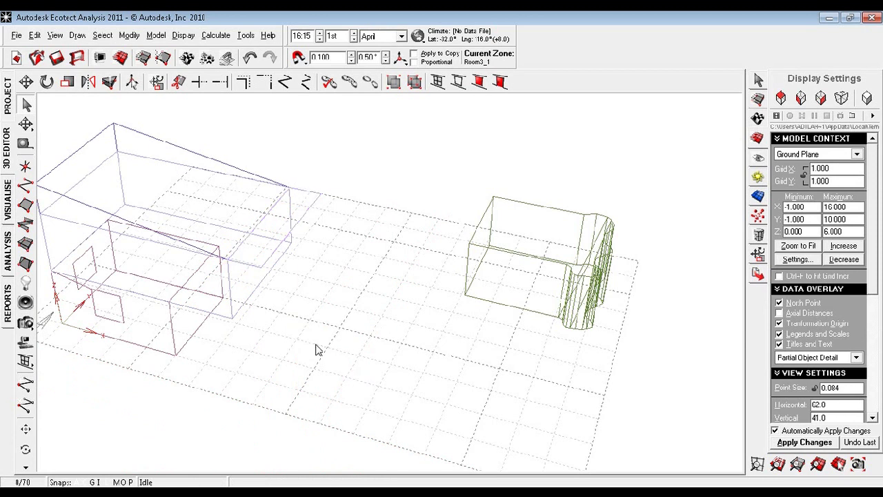
{"action": "mouse_move", "coordinate": [338, 351]}
{"action": "right_mouse_down"}
{"action": "mouse_move", "coordinate": [443, 310]}
{"action": "mouse_move", "coordinate": [377, 305]}
{"action": "mouse_move", "coordinate": [311, 325]}
{"action": "mouse_move", "coordinate": [250, 278]}
{"action": "mouse_move", "coordinate": [479, 271]}
{"action": "mouse_move", "coordinate": [484, 292]}
{"action": "mouse_move", "coordinate": [536, 311]}
{"action": "mouse_move", "coordinate": [462, 327]}
{"action": "mouse_move", "coordinate": [538, 323]}
{"action": "right_mouse_up"}
{"action": "left_click", "coordinate": [8, 207]}
{"action": "right_click_drag", "start_coordinate": [612, 320], "coordinate": [598, 348]}
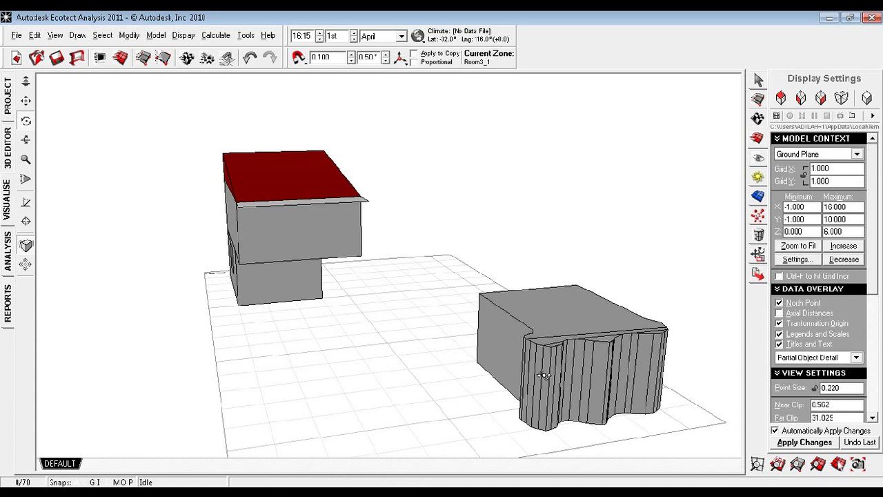
{"action": "right_click_drag", "start_coordinate": [544, 375], "coordinate": [667, 333]}
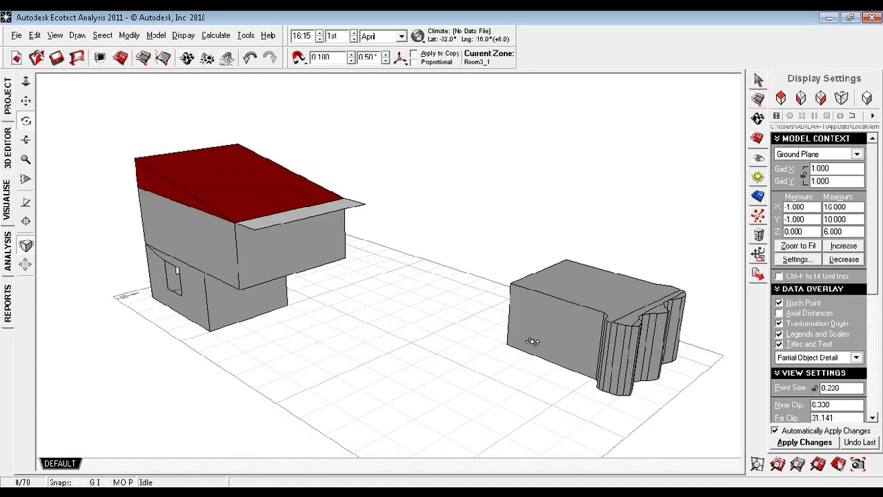
{"action": "right_click_drag", "start_coordinate": [532, 341], "coordinate": [507, 344]}
Step: In side elevation, box-select the curved facade strips of the green building
{"action": "left_click", "coordinate": [8, 147]}
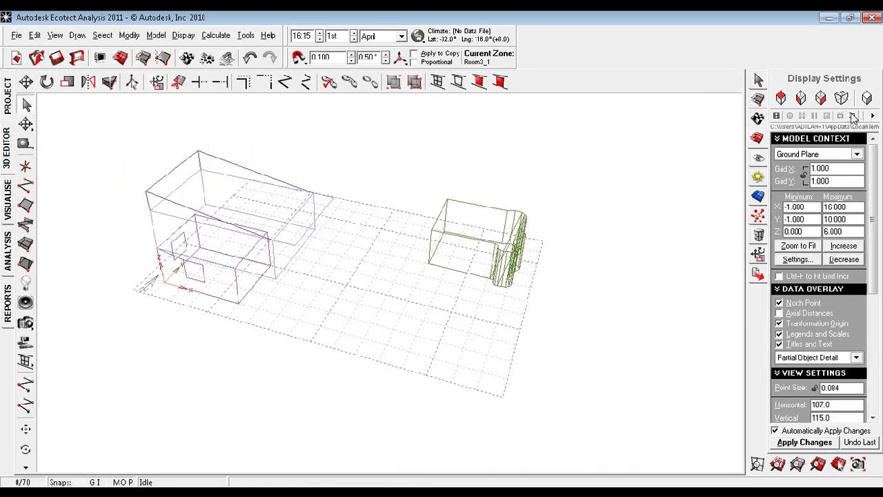
{"action": "left_click", "coordinate": [821, 99]}
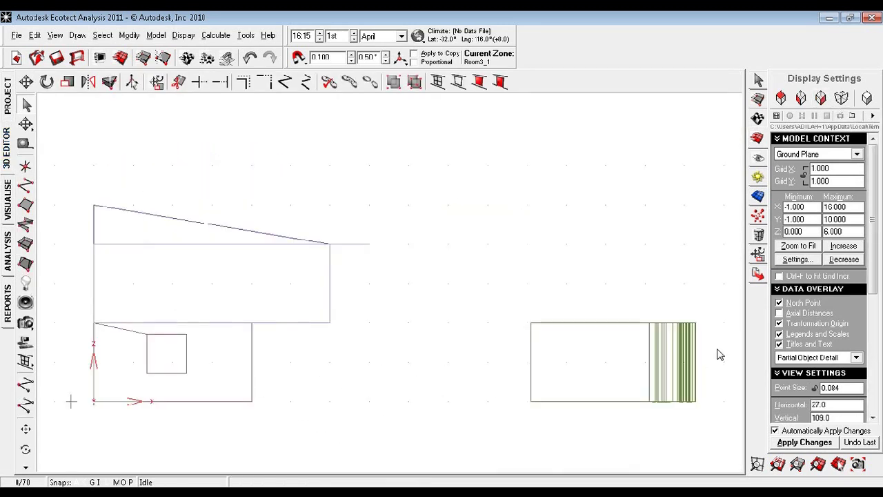
{"action": "left_click_drag", "start_coordinate": [723, 343], "coordinate": [683, 366]}
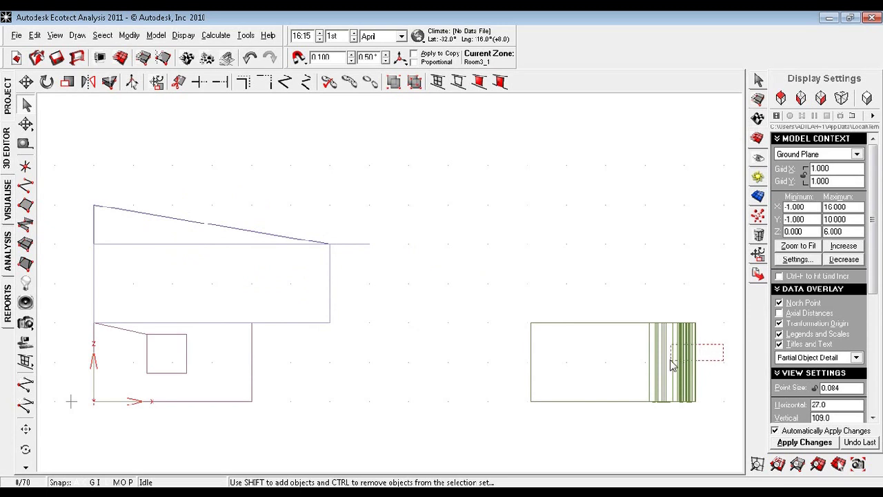
{"action": "left_click_drag", "start_coordinate": [669, 365], "coordinate": [654, 366]}
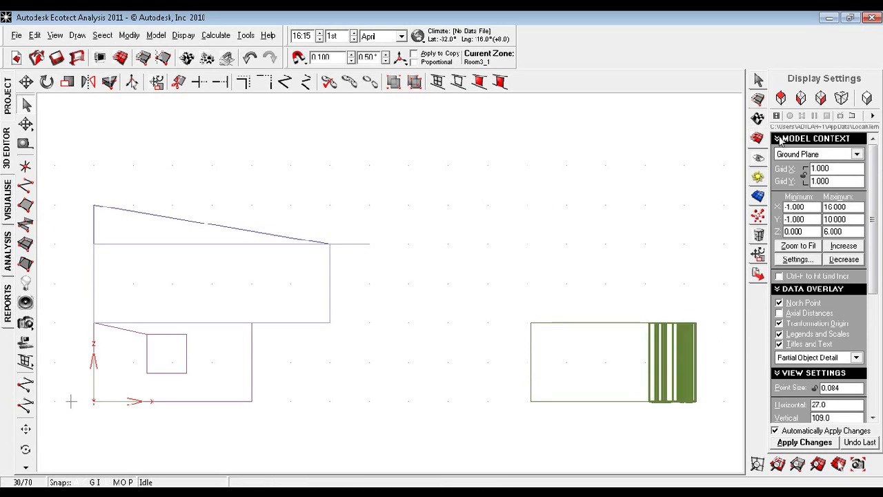
Step: Make the facade strips WINDOW elements with DoubleGlazed_TimberFrame, then view in 3D perspective
{"action": "left_click", "coordinate": [757, 122]}
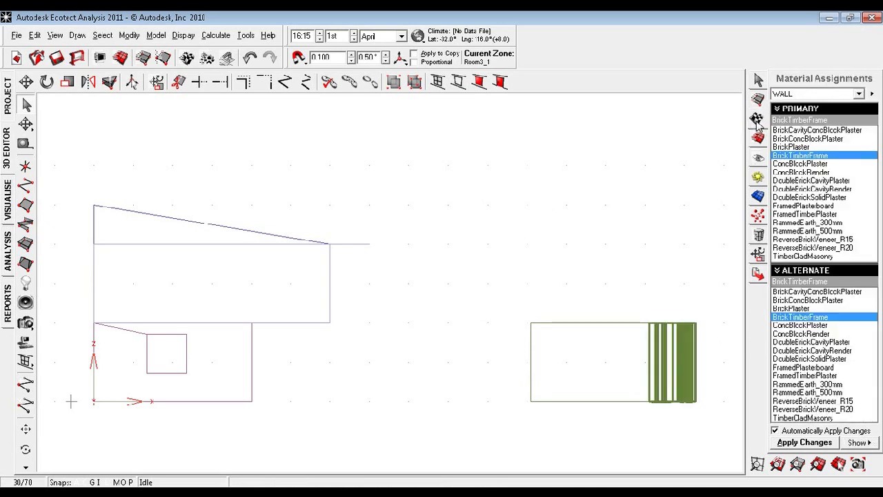
{"action": "left_click", "coordinate": [817, 97]}
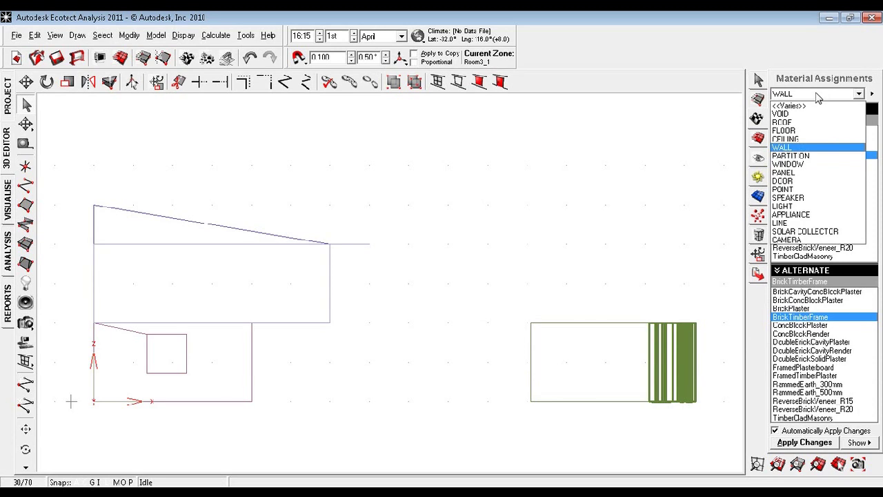
{"action": "left_click", "coordinate": [808, 165]}
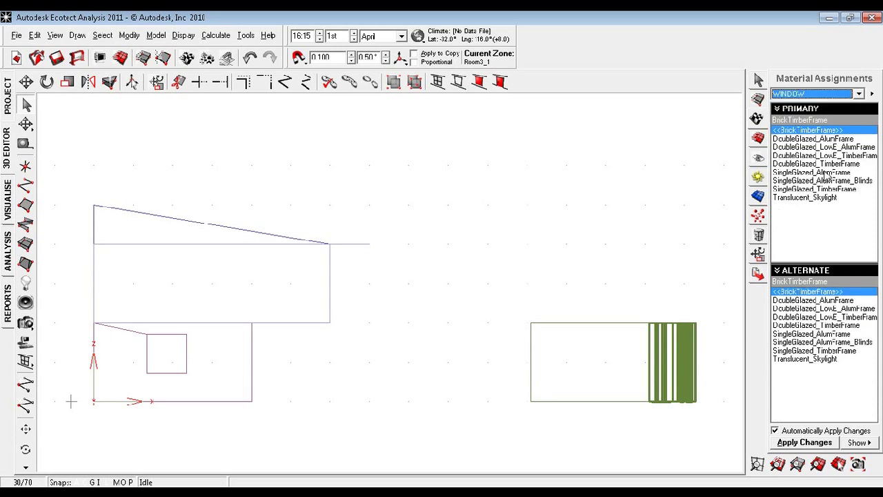
{"action": "left_click", "coordinate": [818, 164]}
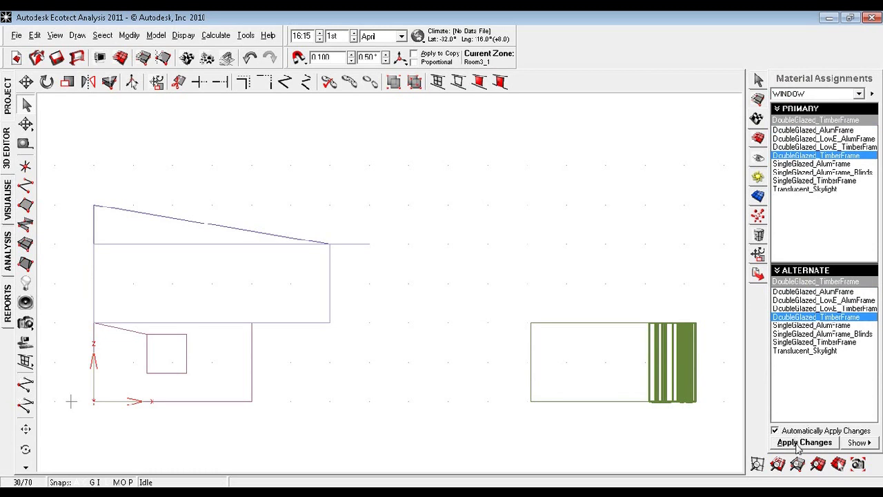
{"action": "left_click", "coordinate": [686, 446]}
{"action": "left_click", "coordinate": [759, 138]}
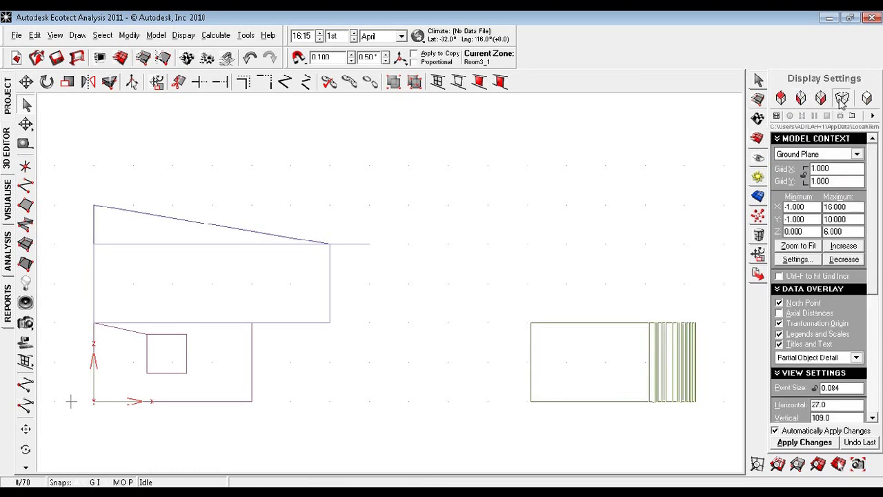
{"action": "left_click", "coordinate": [841, 99]}
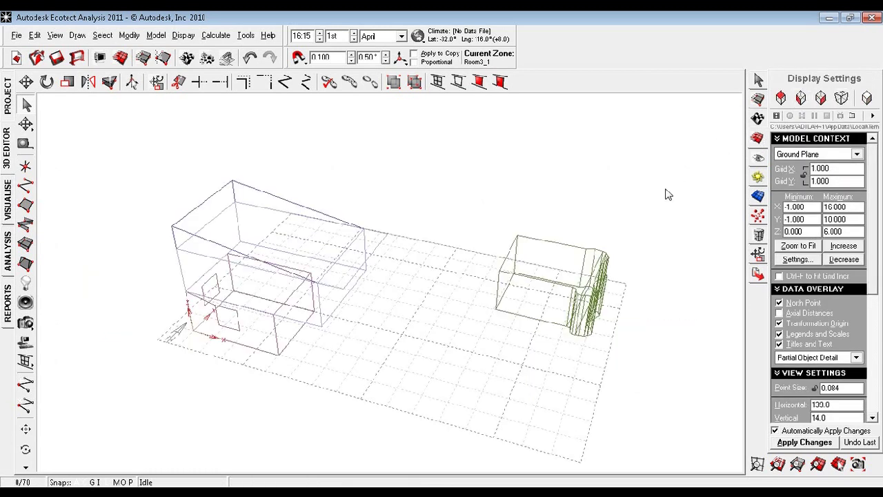
Step: Preview the model shaded from another angle, then return to the wireframe editor
{"action": "left_click", "coordinate": [8, 199]}
{"action": "mouse_move", "coordinate": [671, 361]}
{"action": "left_mouse_down"}
{"action": "mouse_move", "coordinate": [386, 302]}
{"action": "mouse_move", "coordinate": [391, 315]}
{"action": "mouse_move", "coordinate": [500, 320]}
{"action": "mouse_move", "coordinate": [607, 314]}
{"action": "mouse_move", "coordinate": [659, 294]}
{"action": "mouse_move", "coordinate": [545, 372]}
{"action": "mouse_move", "coordinate": [365, 365]}
{"action": "mouse_move", "coordinate": [338, 351]}
{"action": "mouse_move", "coordinate": [332, 326]}
{"action": "left_mouse_up"}
{"action": "left_click", "coordinate": [7, 150]}
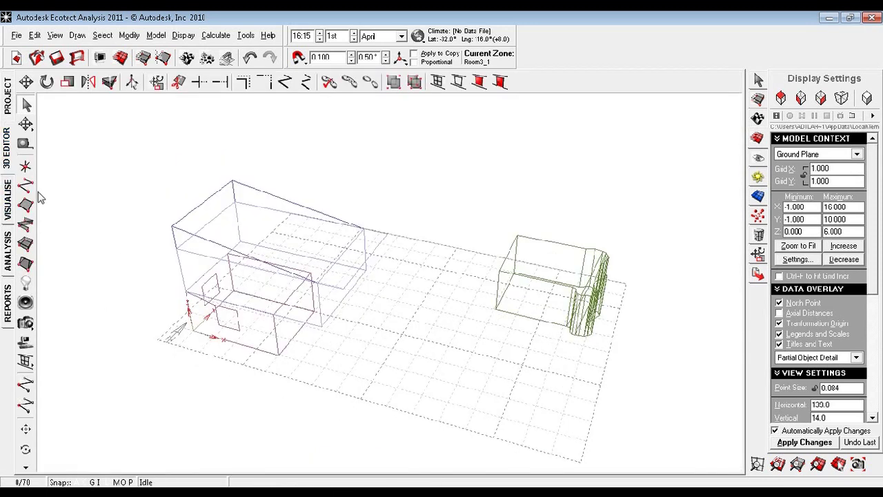
Step: Turn the lower box's end wall into a DoubleGlazed_TimberFrame window
{"action": "left_click", "coordinate": [288, 339]}
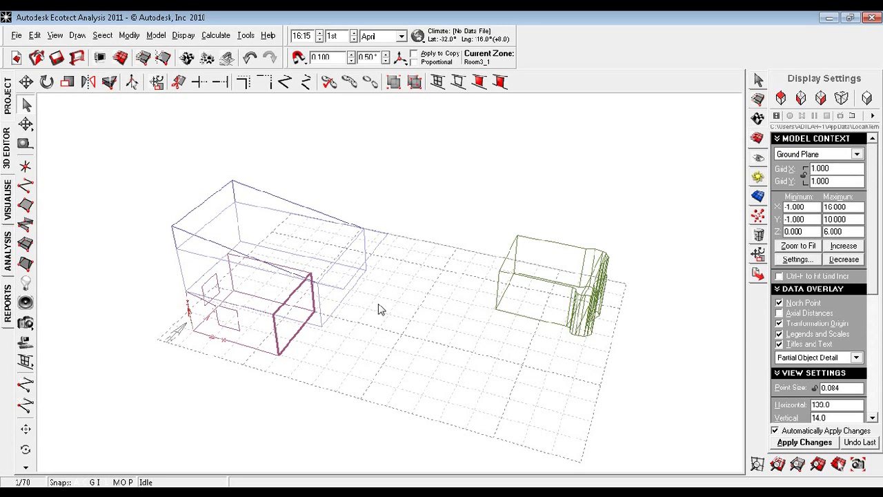
{"action": "left_click", "coordinate": [314, 323]}
{"action": "left_click", "coordinate": [337, 310]}
{"action": "left_click", "coordinate": [758, 119]}
{"action": "left_click", "coordinate": [816, 97]}
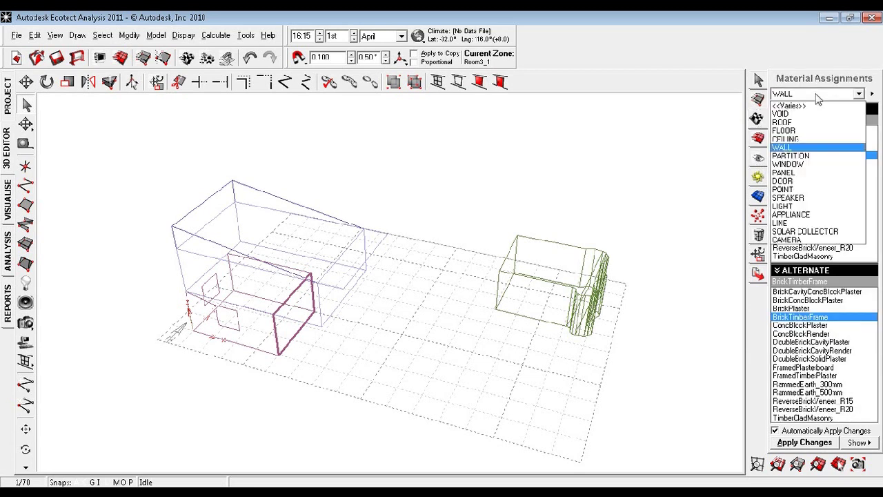
{"action": "left_click", "coordinate": [803, 172]}
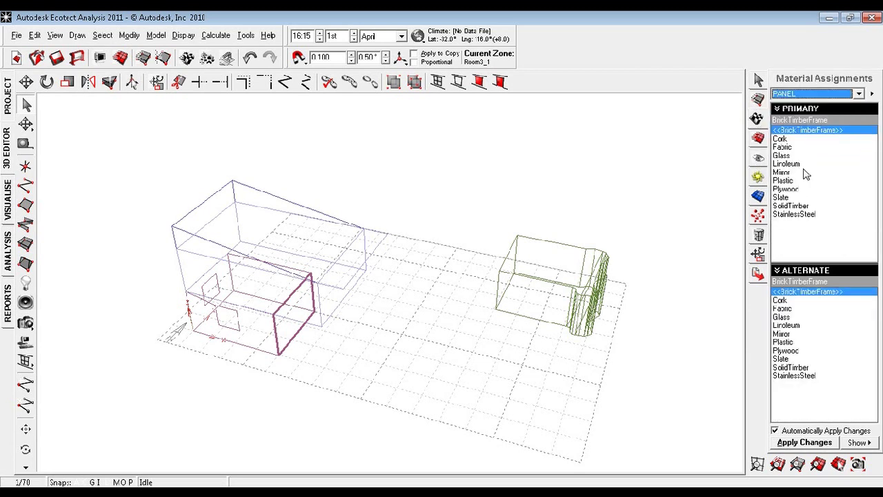
{"action": "left_click", "coordinate": [817, 96]}
{"action": "left_click", "coordinate": [807, 162]}
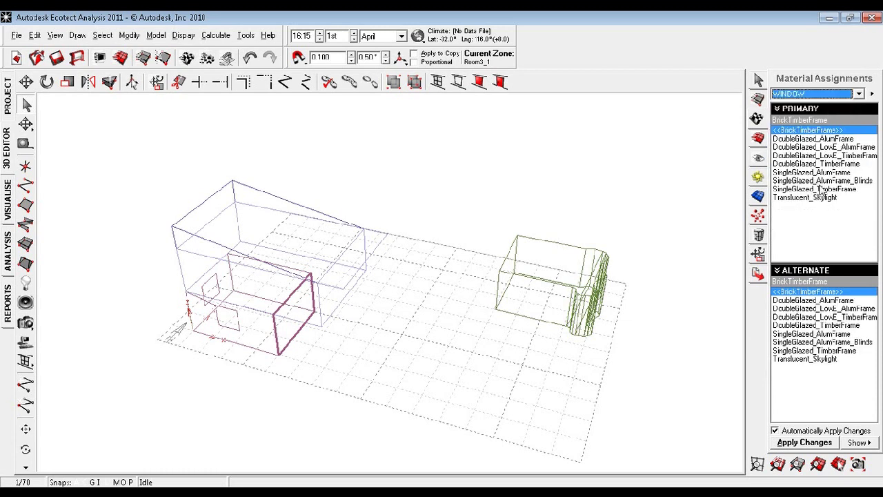
{"action": "left_click", "coordinate": [832, 165]}
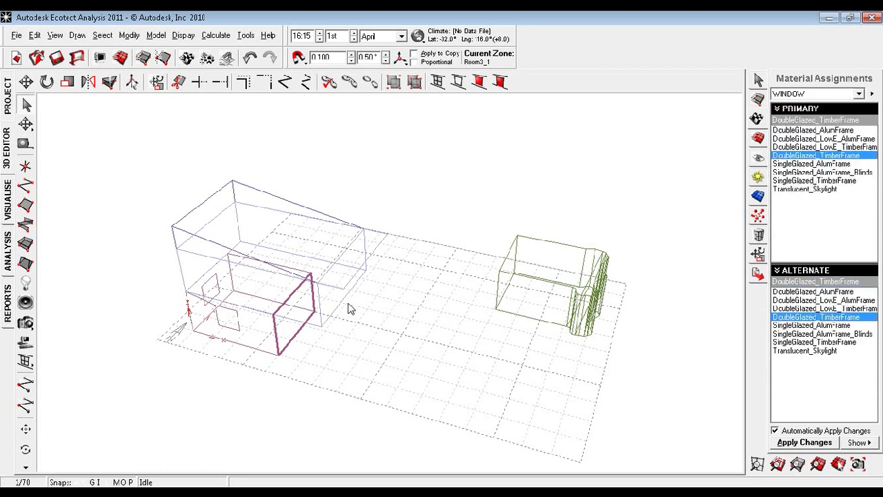
{"action": "left_click", "coordinate": [801, 445]}
Step: Make the upper box's end wall a DoubleGlazed_TimberFrame window and show the shaded render
{"action": "left_click", "coordinate": [332, 314]}
{"action": "left_click", "coordinate": [360, 327]}
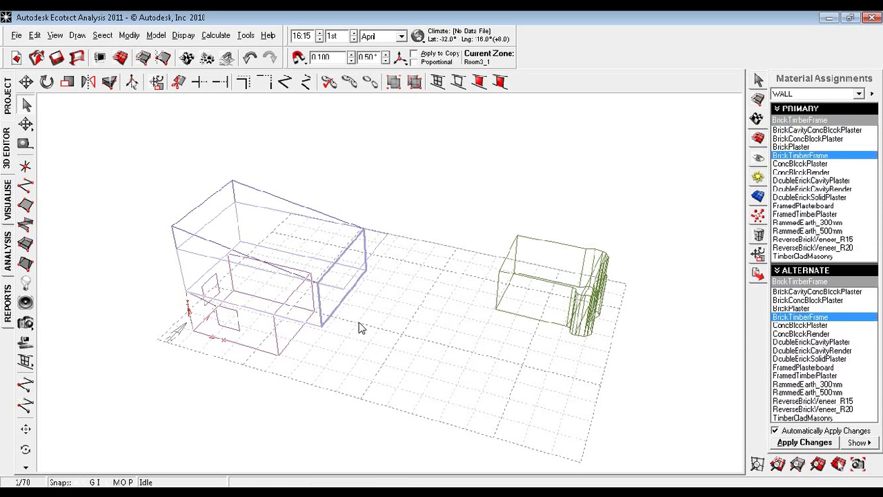
{"action": "left_click", "coordinate": [814, 95]}
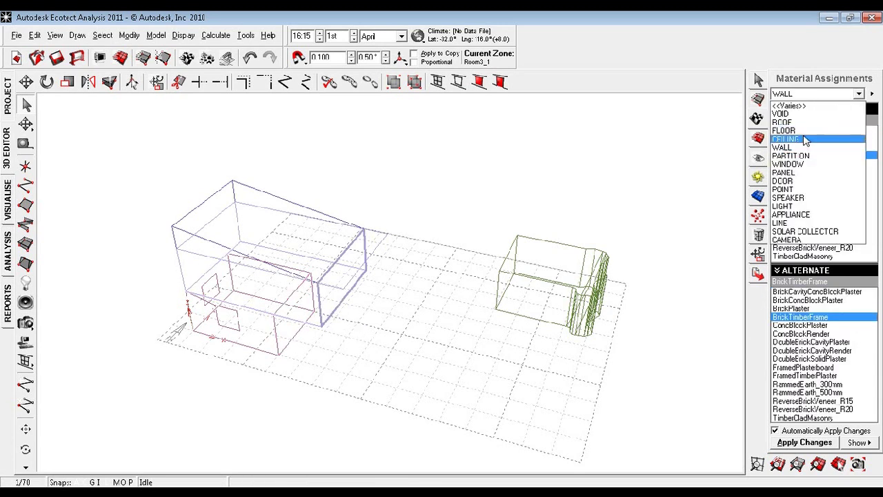
{"action": "left_click", "coordinate": [797, 165]}
{"action": "left_click", "coordinate": [831, 164]}
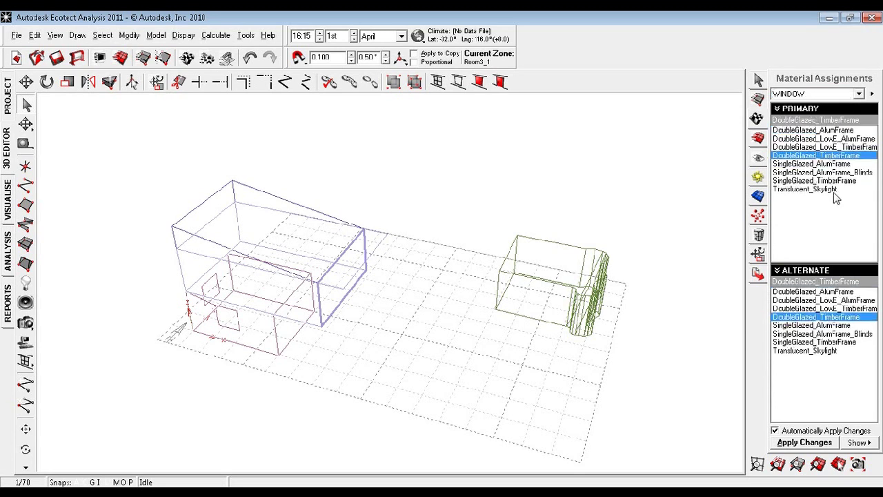
{"action": "left_click", "coordinate": [813, 447]}
{"action": "left_click", "coordinate": [522, 409]}
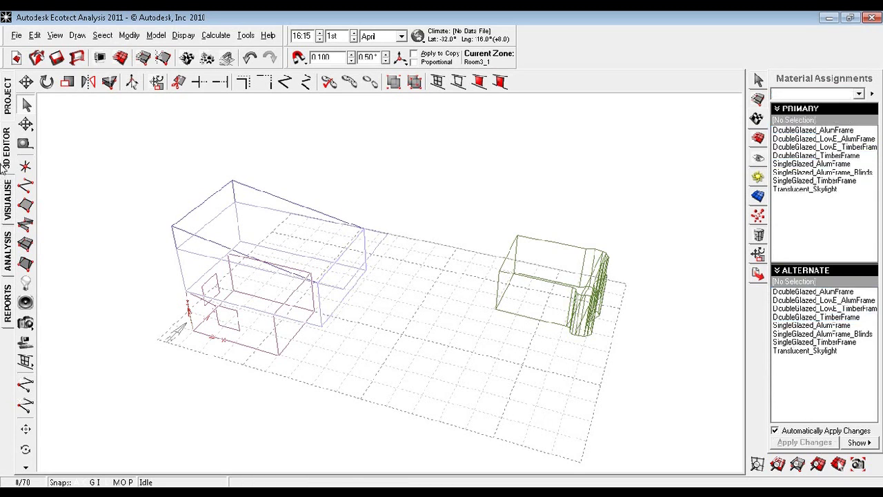
{"action": "left_click", "coordinate": [8, 198]}
Step: From a low front view, turn on the Daily Sun Path and display shadows
{"action": "mouse_move", "coordinate": [473, 268]}
{"action": "left_mouse_down"}
{"action": "mouse_move", "coordinate": [451, 270]}
{"action": "mouse_move", "coordinate": [296, 220]}
{"action": "mouse_move", "coordinate": [479, 272]}
{"action": "mouse_move", "coordinate": [606, 255]}
{"action": "mouse_move", "coordinate": [595, 221]}
{"action": "mouse_move", "coordinate": [213, 256]}
{"action": "mouse_move", "coordinate": [286, 291]}
{"action": "mouse_move", "coordinate": [329, 297]}
{"action": "mouse_move", "coordinate": [485, 274]}
{"action": "mouse_move", "coordinate": [386, 389]}
{"action": "mouse_move", "coordinate": [315, 386]}
{"action": "left_mouse_up"}
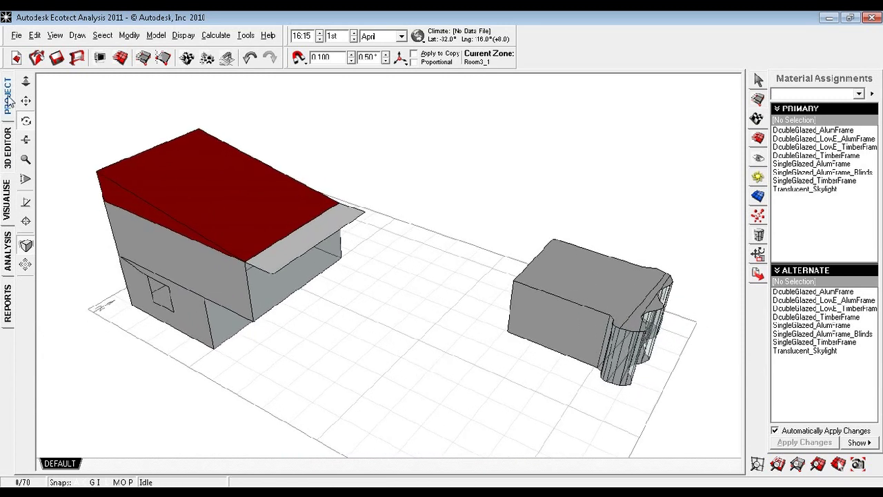
{"action": "left_click", "coordinate": [759, 177]}
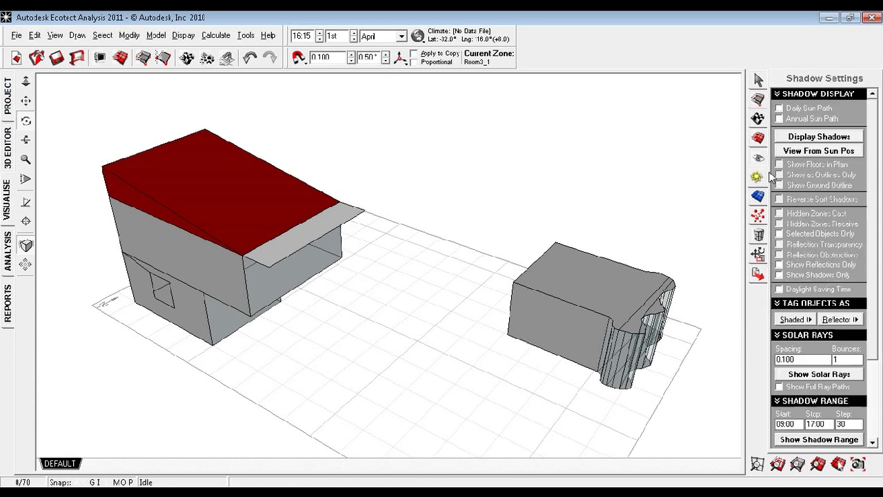
{"action": "left_click", "coordinate": [779, 108]}
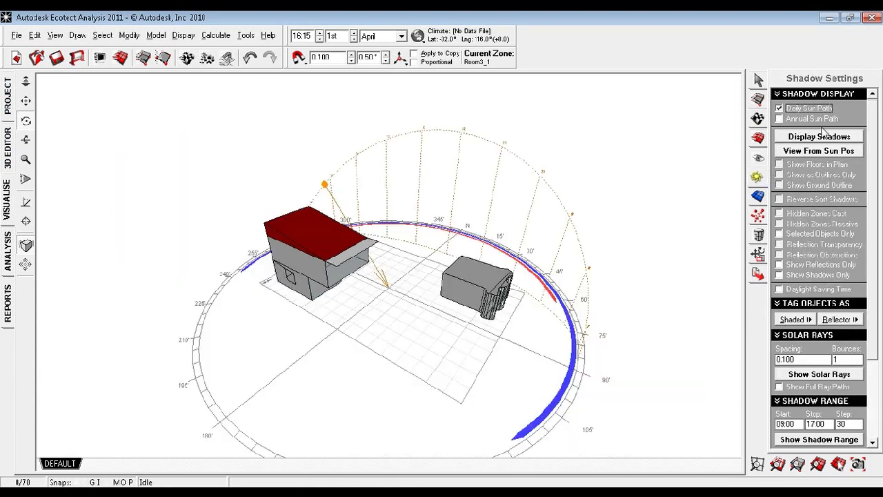
{"action": "left_click", "coordinate": [818, 137]}
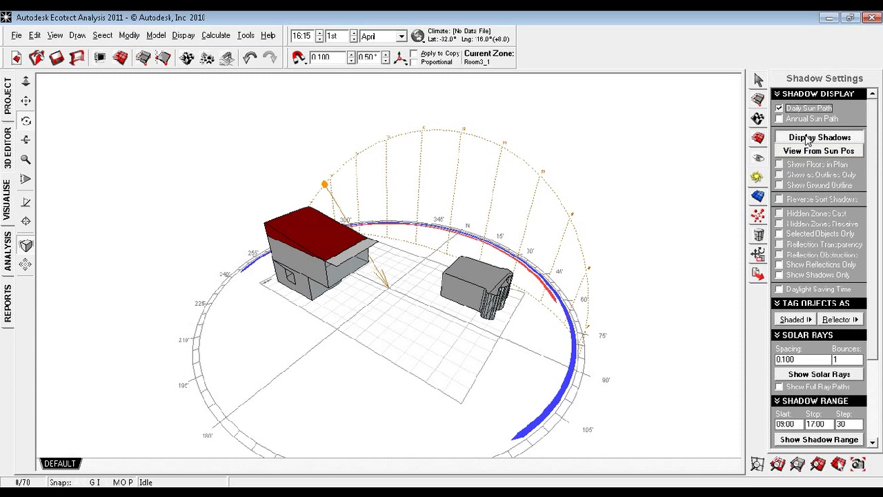
Step: Move the sun to 10:45, then zoom and orbit to inspect the shorter shadows
{"action": "mouse_move", "coordinate": [329, 183]}
{"action": "left_mouse_down"}
{"action": "mouse_move", "coordinate": [487, 171]}
{"action": "mouse_move", "coordinate": [536, 203]}
{"action": "mouse_move", "coordinate": [490, 160]}
{"action": "mouse_move", "coordinate": [511, 170]}
{"action": "left_mouse_up"}
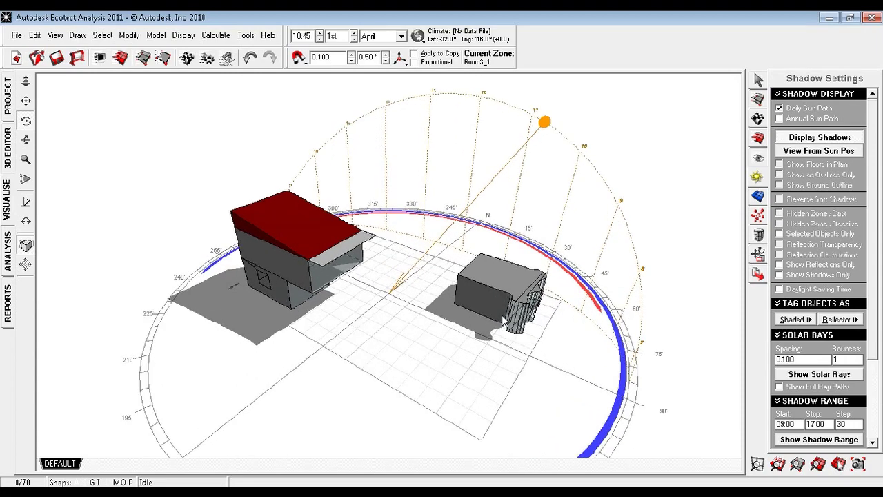
{"action": "scroll", "coordinate": [504, 314], "scroll_direction": "up", "scroll_amount": 2}
{"action": "left_click_drag", "start_coordinate": [481, 328], "coordinate": [463, 345]}
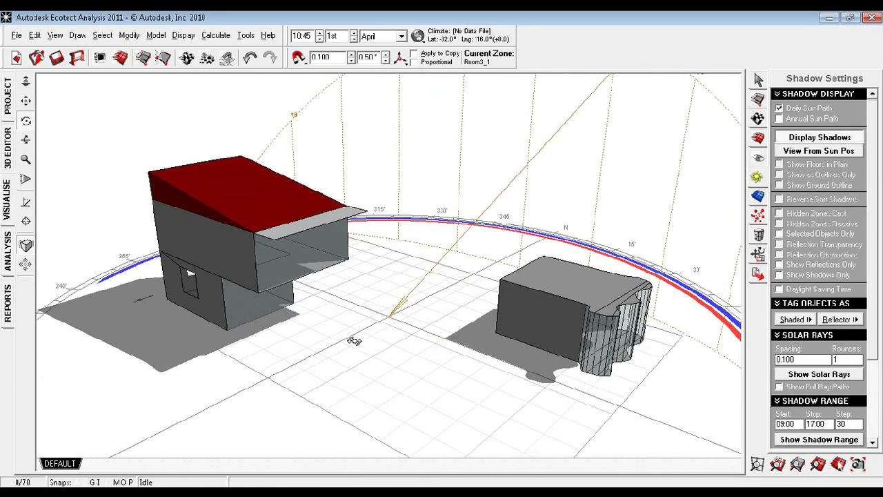
{"action": "left_click_drag", "start_coordinate": [357, 342], "coordinate": [602, 345]}
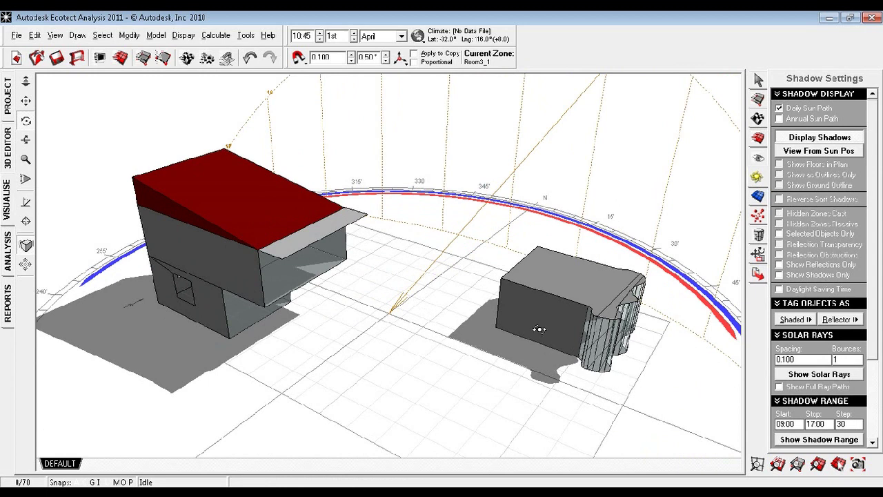
{"action": "left_click_drag", "start_coordinate": [693, 353], "coordinate": [551, 400]}
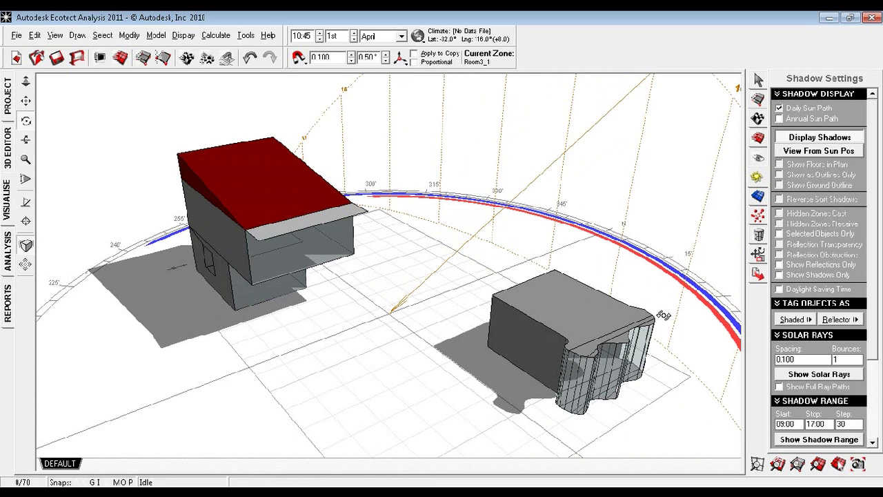
{"action": "left_click_drag", "start_coordinate": [656, 377], "coordinate": [486, 414]}
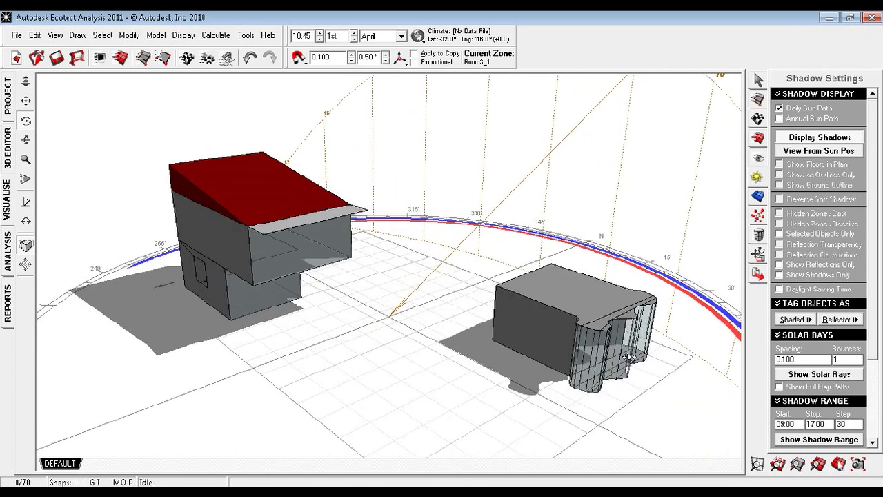
{"action": "left_click_drag", "start_coordinate": [632, 355], "coordinate": [326, 303]}
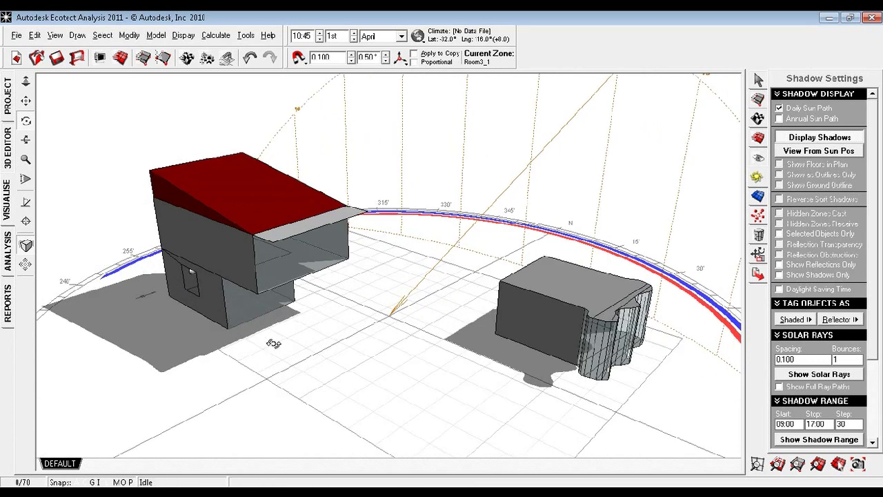
{"action": "left_click_drag", "start_coordinate": [616, 307], "coordinate": [593, 308]}
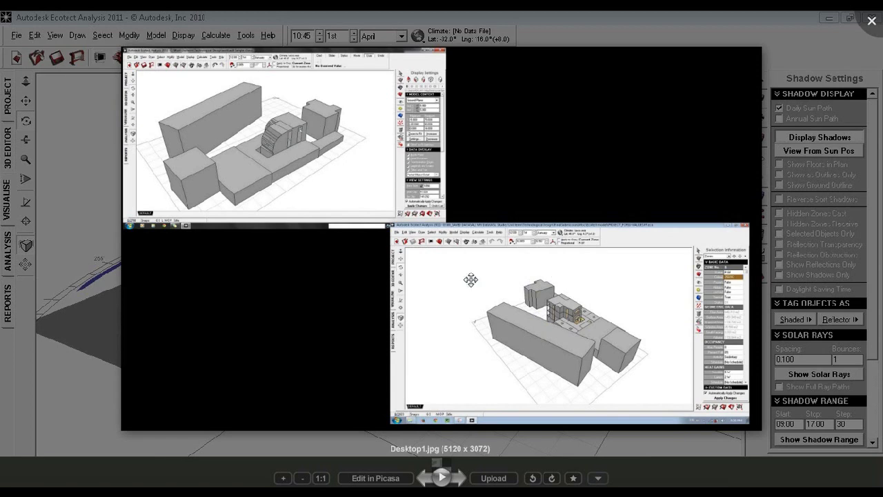
Step: Close the Picasa viewer and move the sun to 14:00 on 1st April
{"action": "left_click", "coordinate": [872, 24]}
{"action": "right_click_drag", "start_coordinate": [363, 335], "coordinate": [445, 272]}
{"action": "left_click_drag", "start_coordinate": [445, 272], "coordinate": [416, 209]}
{"action": "right_click_drag", "start_coordinate": [416, 209], "coordinate": [395, 288]}
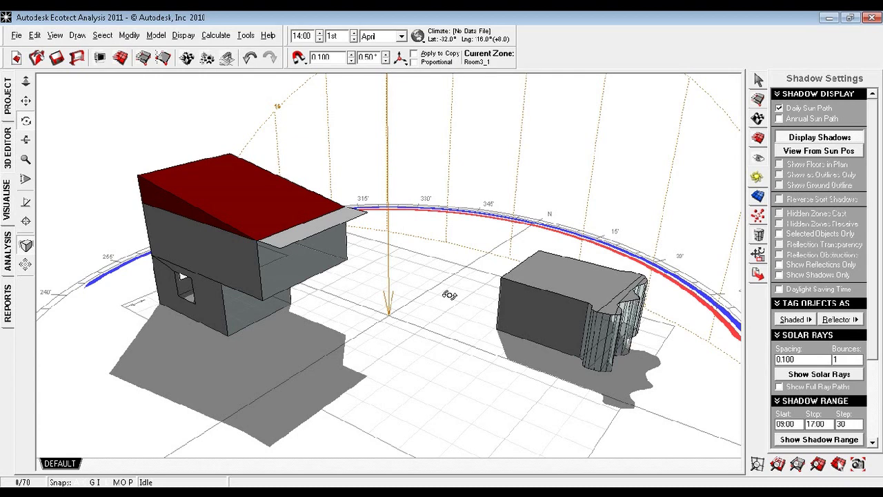
{"action": "right_click_drag", "start_coordinate": [407, 270], "coordinate": [665, 354]}
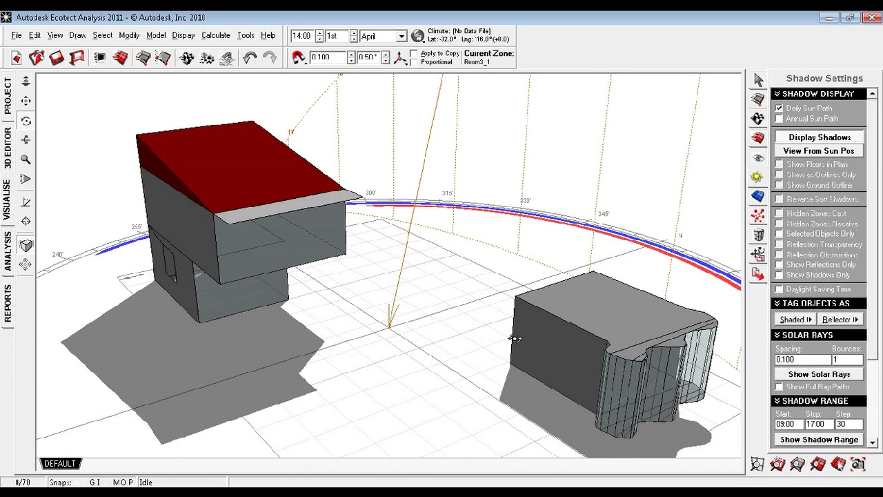
{"action": "left_click_drag", "start_coordinate": [528, 354], "coordinate": [600, 364]}
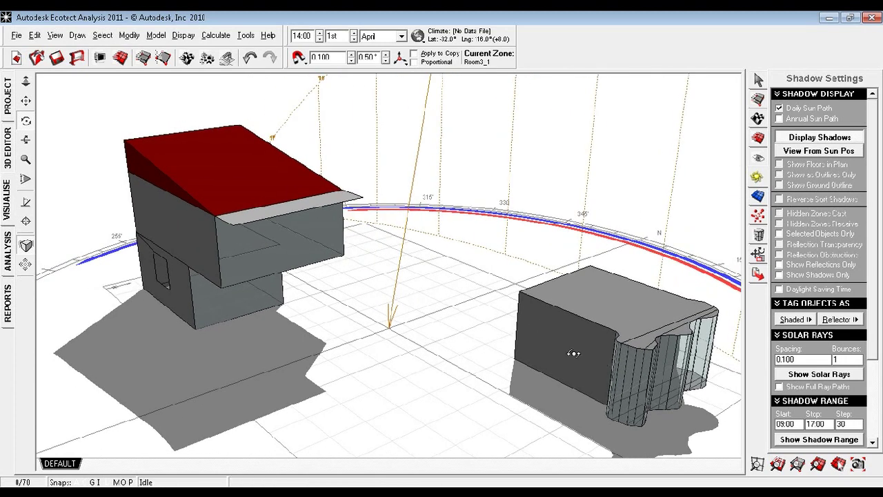